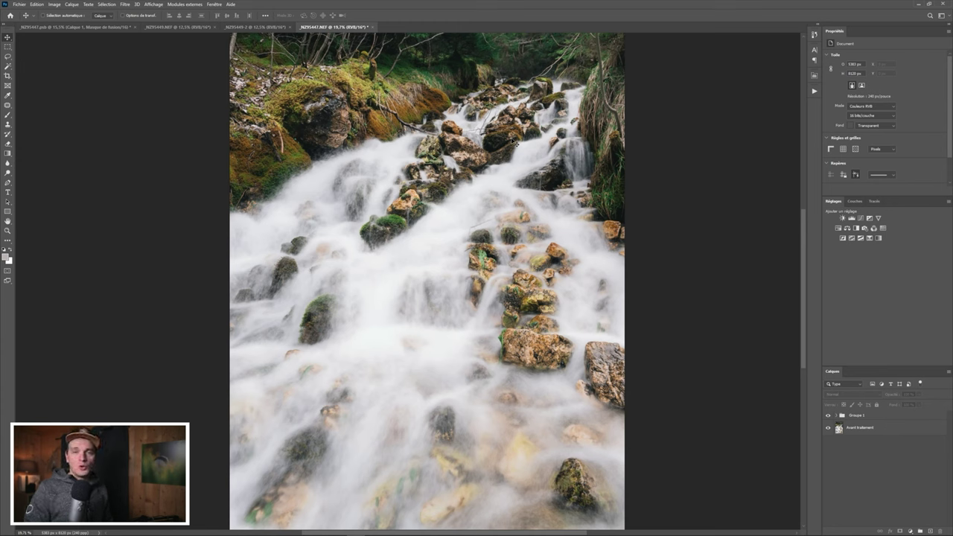
- Hide Groupe 1 to compare the smoothed waterfall with the photo before processing
left_click(828, 415)
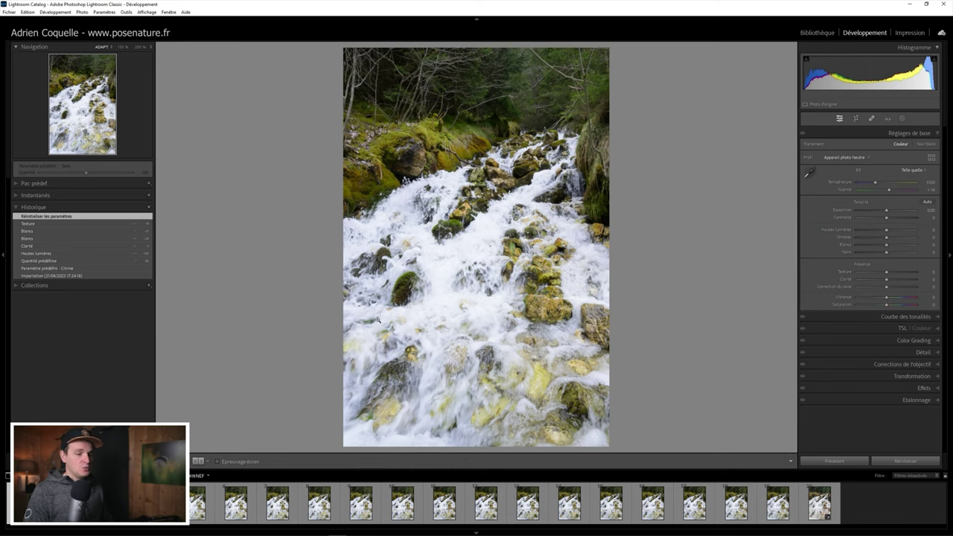
- Switch to Lightroom Classic and step through the burst of waterfall frames to compare the water's movement between shots
key("Right")
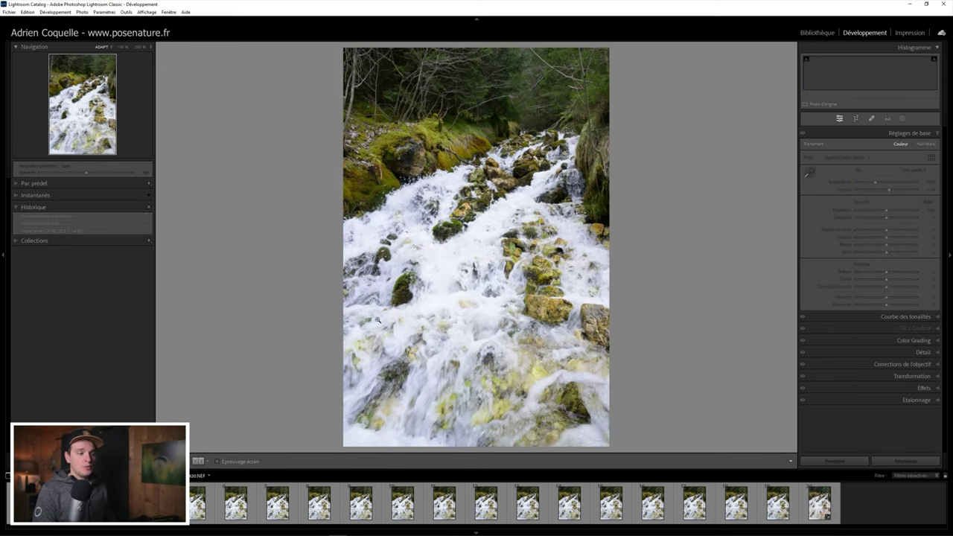
key("Right")
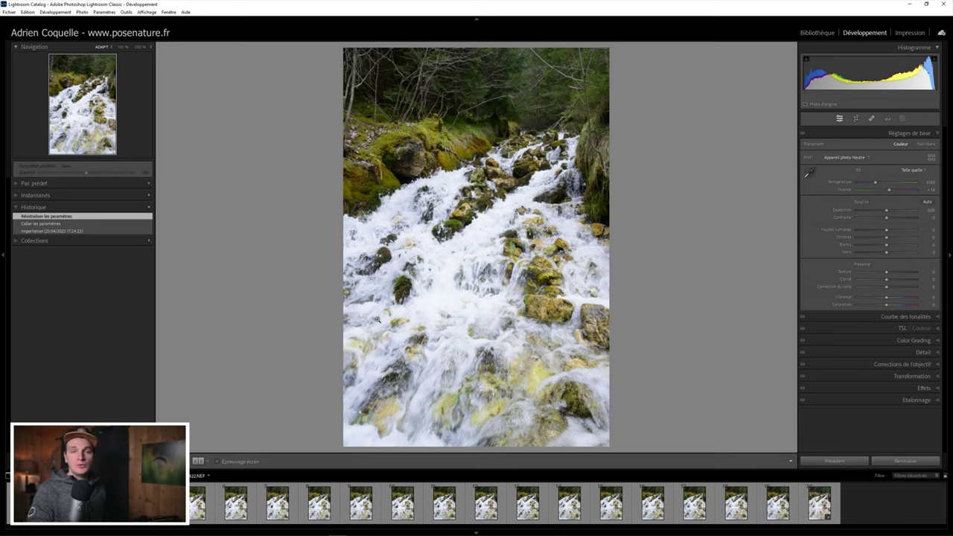
key("Left")
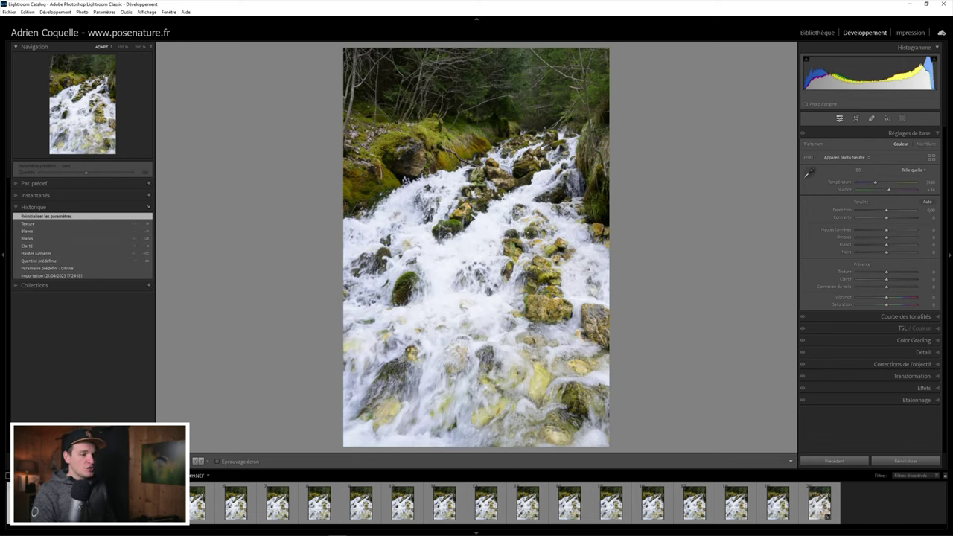
key("Right")
key("Right")
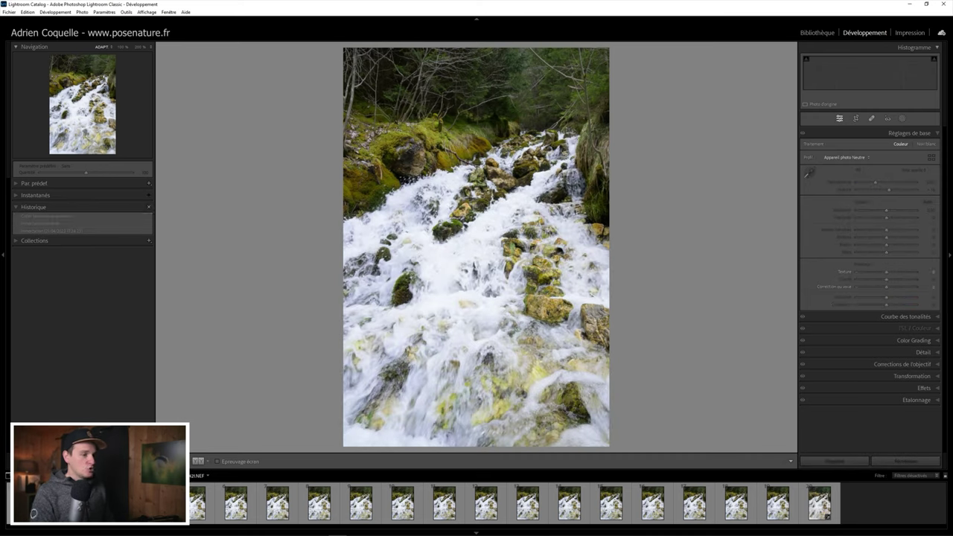
key("Right")
key("Right")
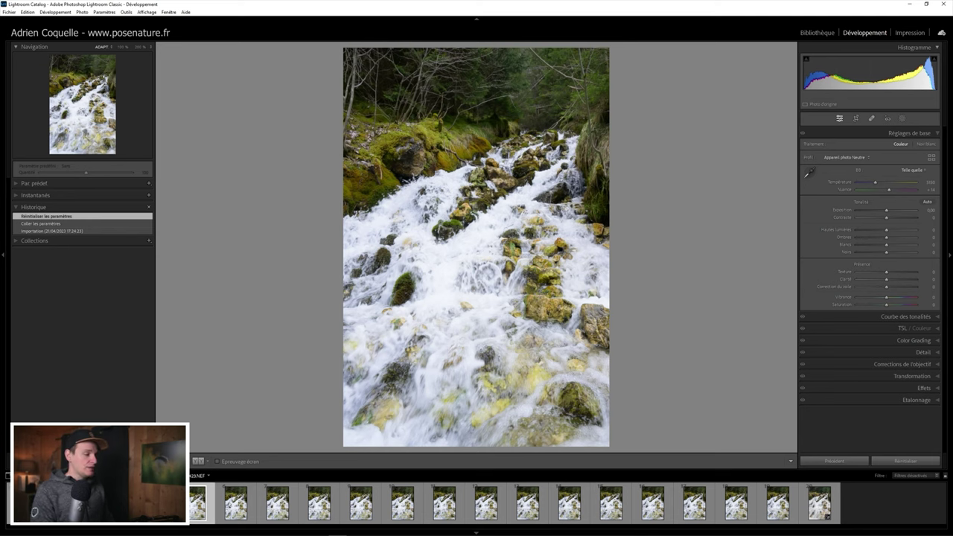
key("Right")
key("Right")
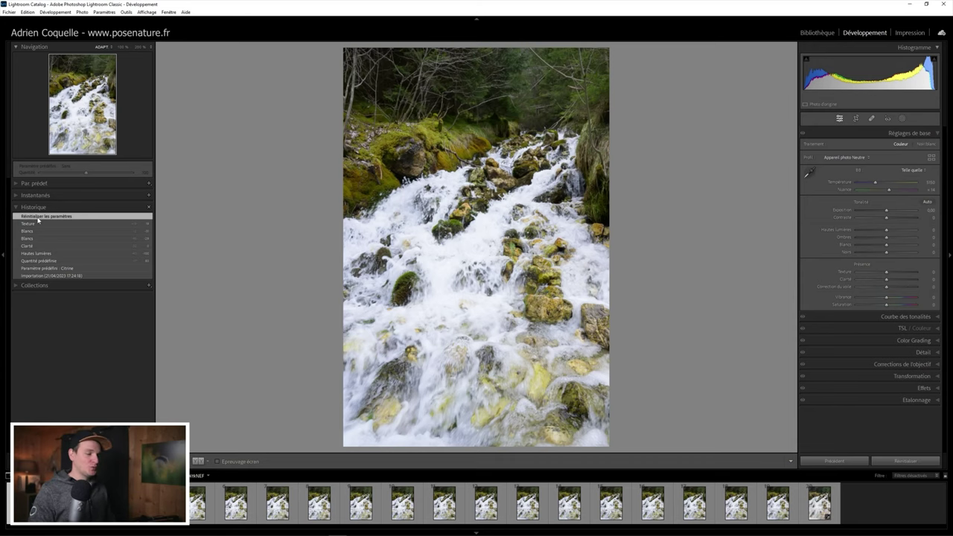
key("Right")
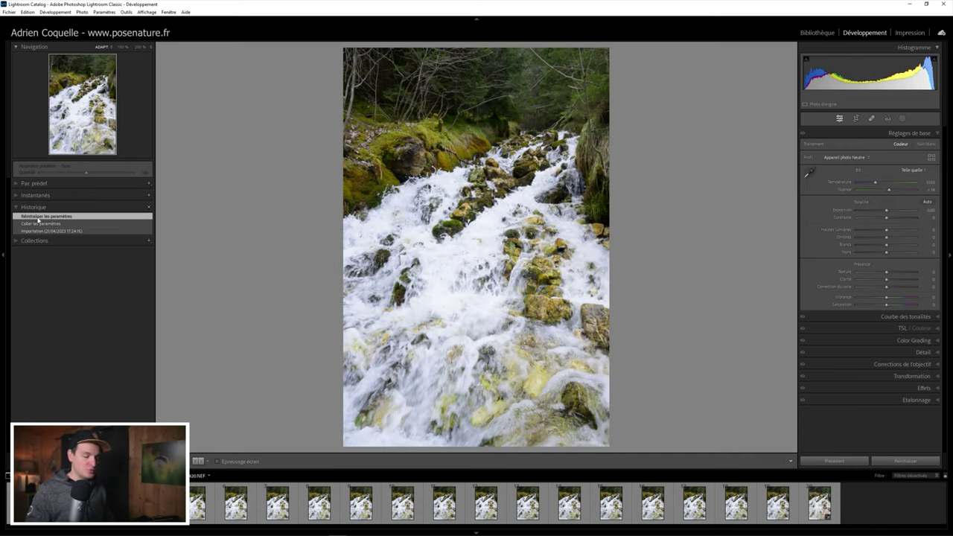
key("Left")
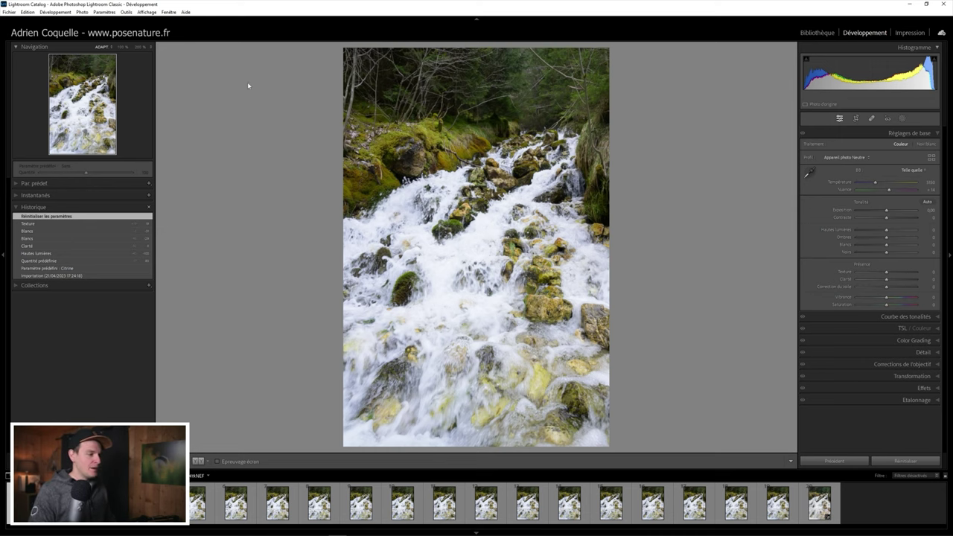
- Apply the Citrine preset at an amount of 71 to the first photo and adjust highlights to -63 and whites to +8
left_click(18, 184)
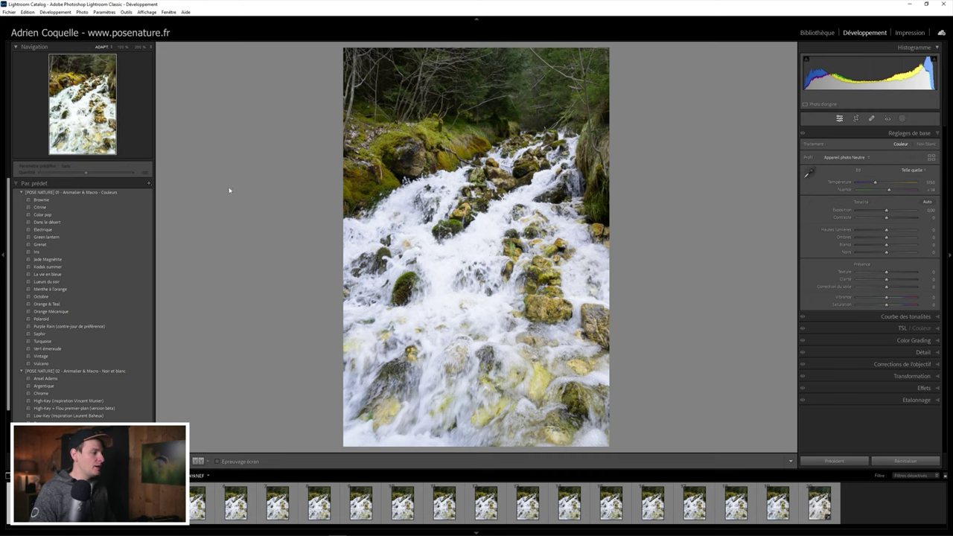
left_click(45, 209)
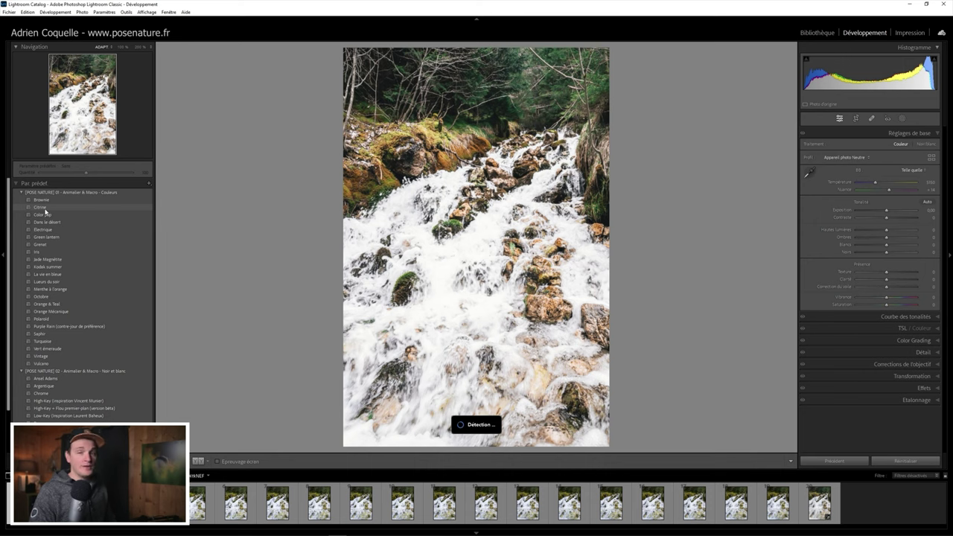
left_click(45, 210)
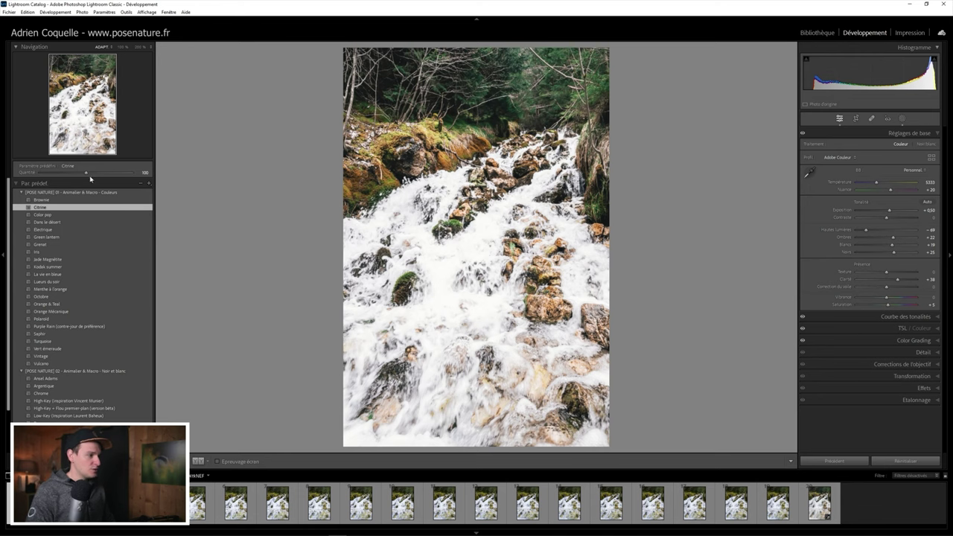
left_click_drag(87, 174, 72, 174)
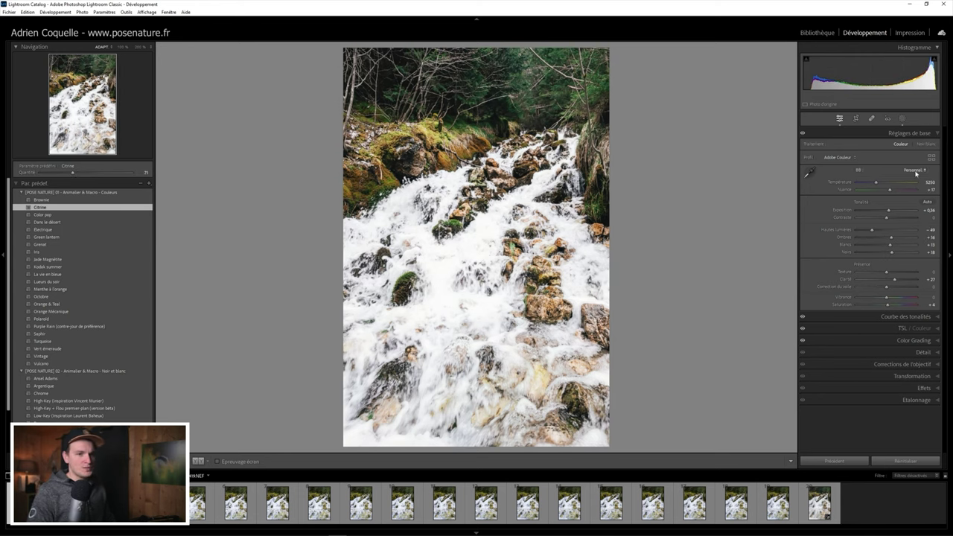
left_click_drag(872, 230, 889, 246)
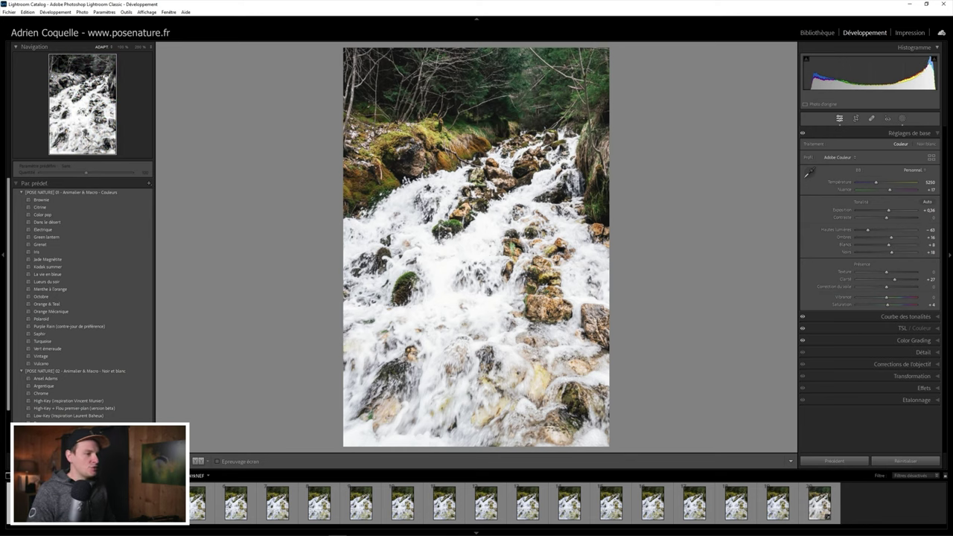
- Copy all the development settings of the processed photo, masking included
right_click(27, 505)
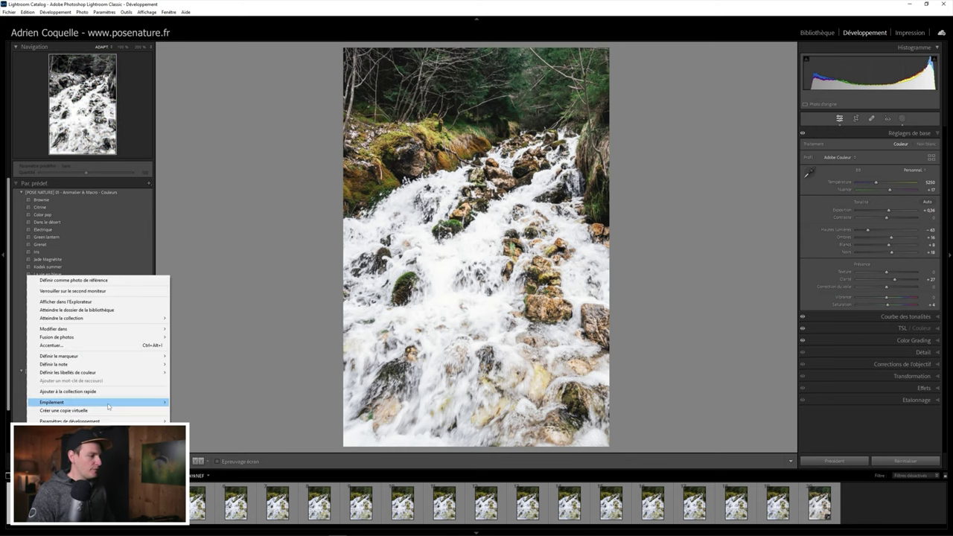
mouse_move(111, 421)
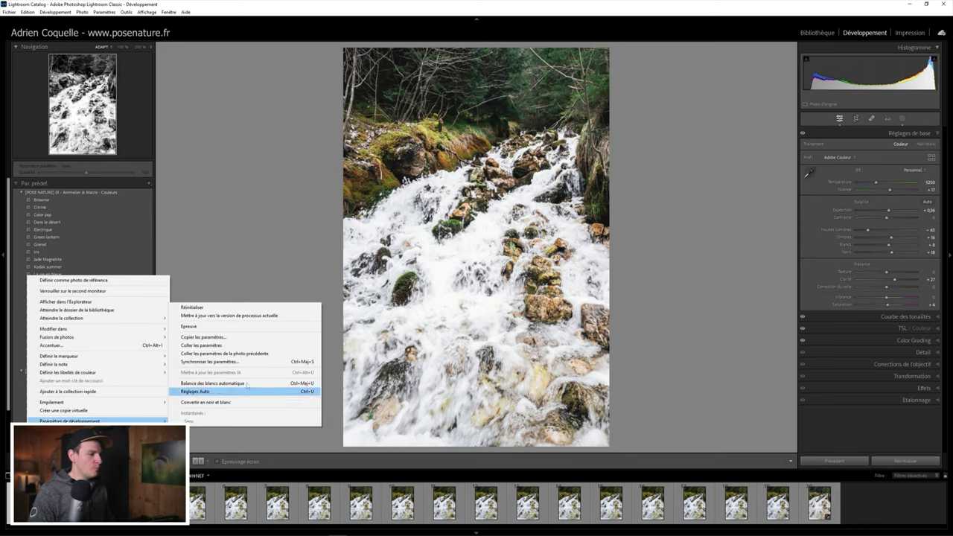
left_click(212, 337)
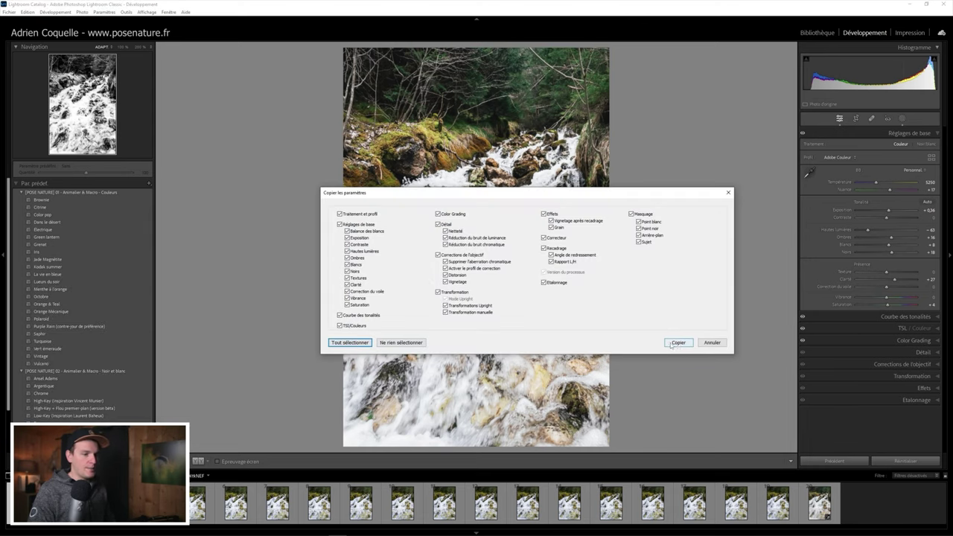
left_click(678, 342)
- Select all the photos of the series and paste the copied development settings onto them
left_click(69, 505)
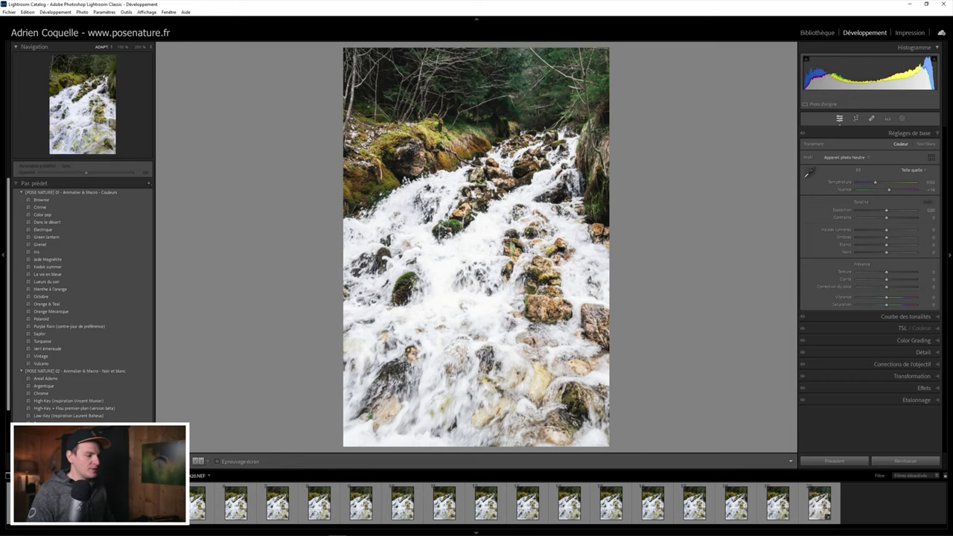
left_click(763, 510, "shift")
key("ctrl+a")
right_click(441, 510)
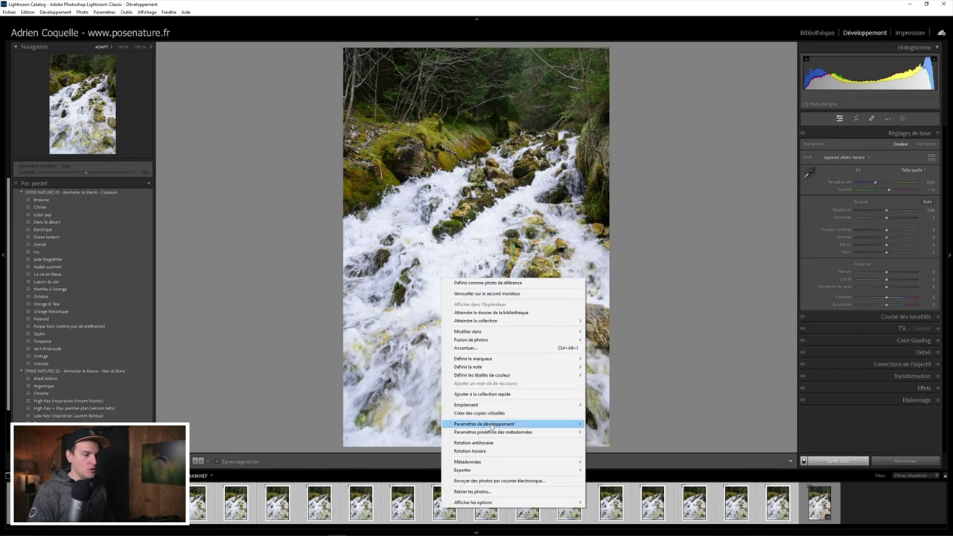
mouse_move(491, 424)
left_click(616, 461)
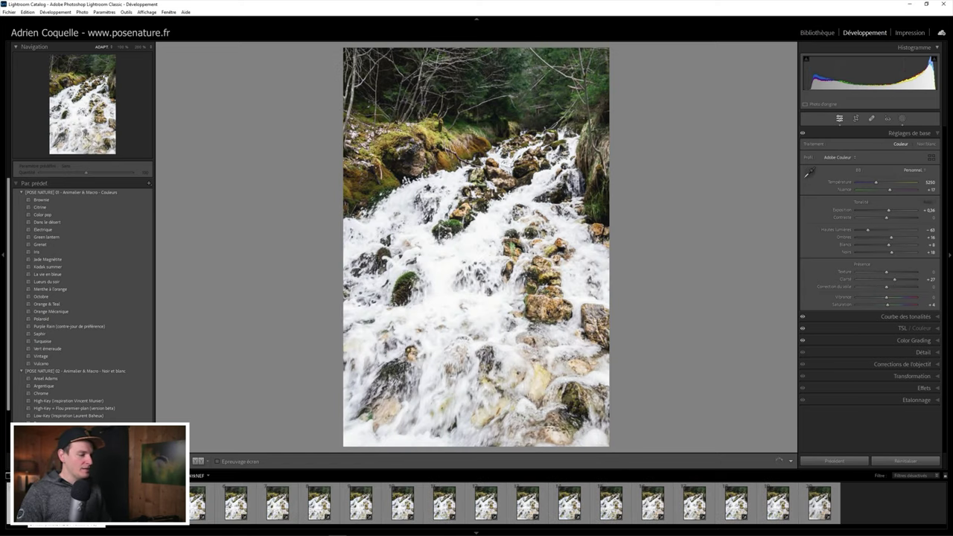
- Step through the processed frames to check that the pasted settings look consistent across the series
key("Right")
key("Right")
key("Right")
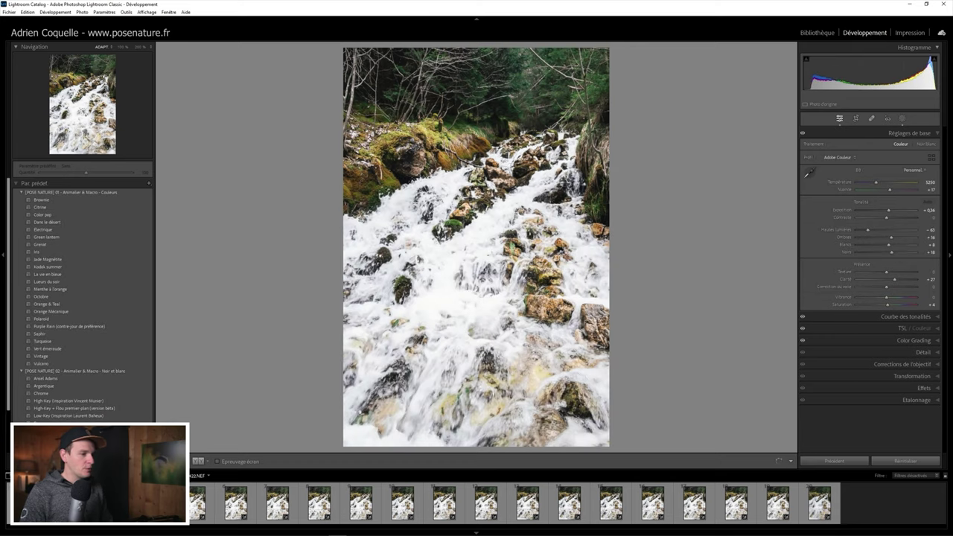
key("Right")
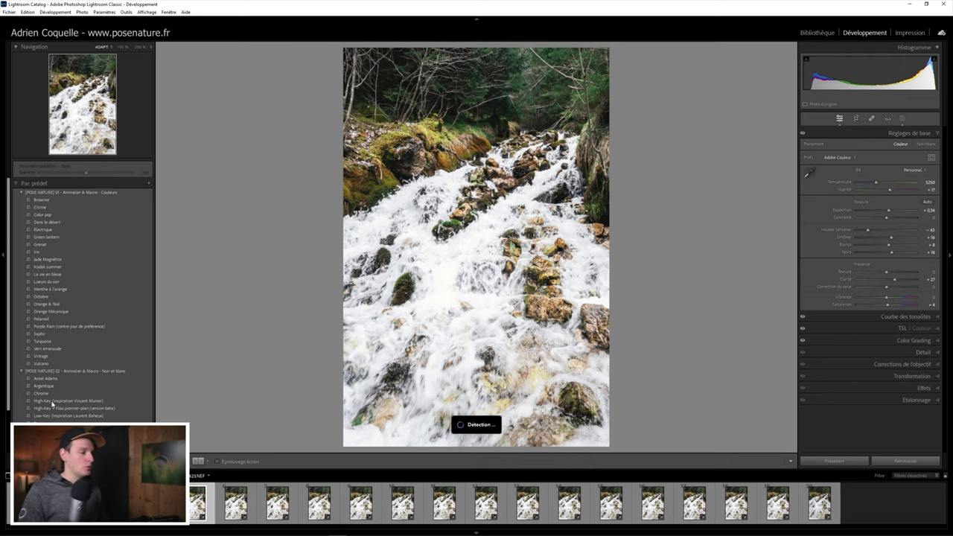
- Select the whole series and open all the photos as layers in one Photoshop document
left_click(28, 504)
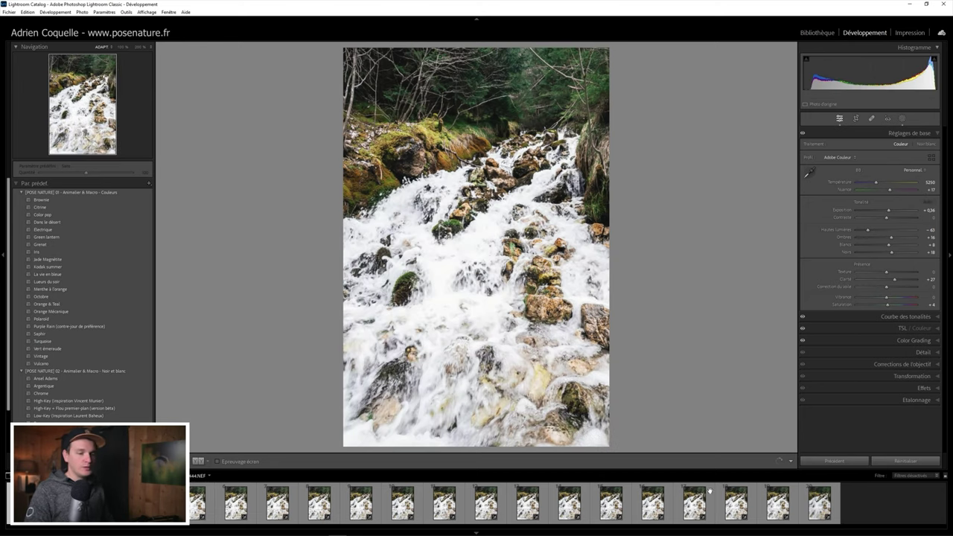
key("ctrl+a")
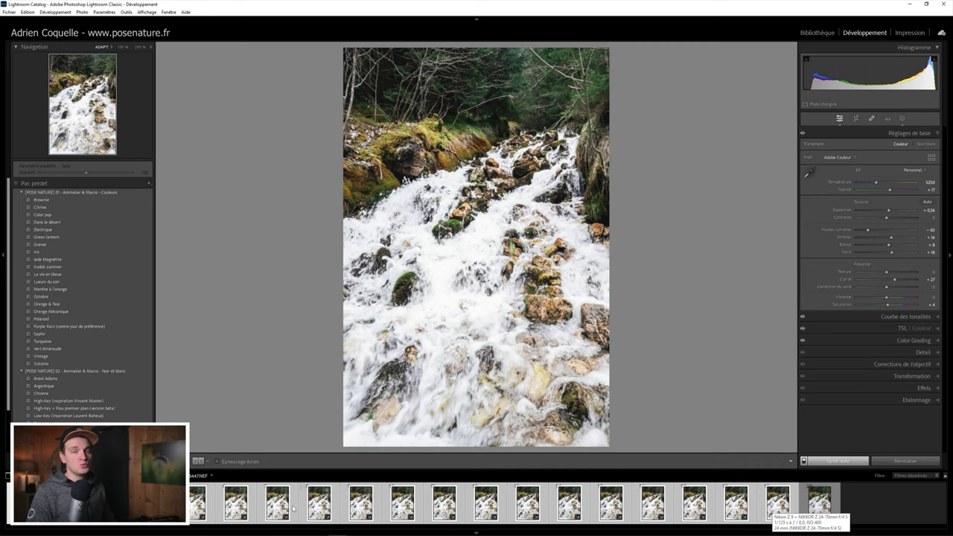
right_click(276, 507)
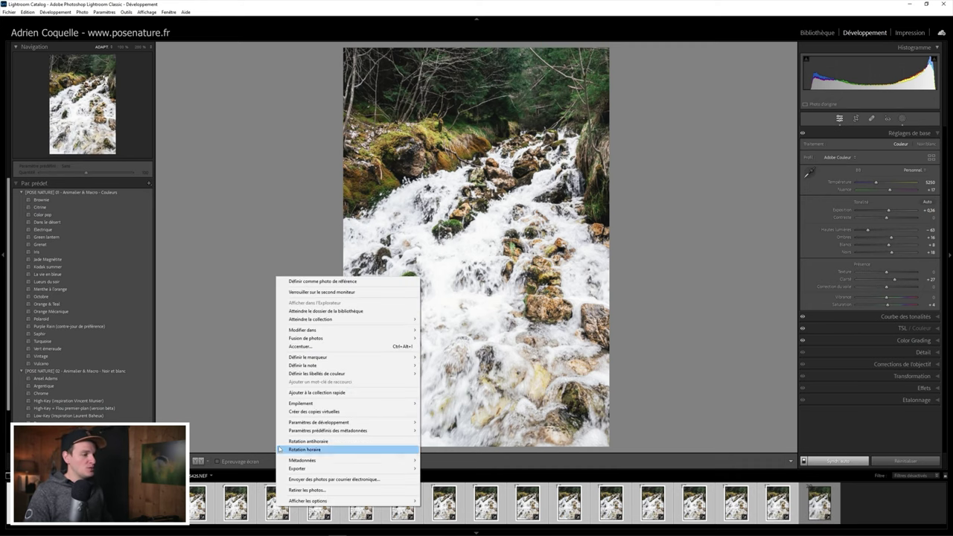
mouse_move(319, 330)
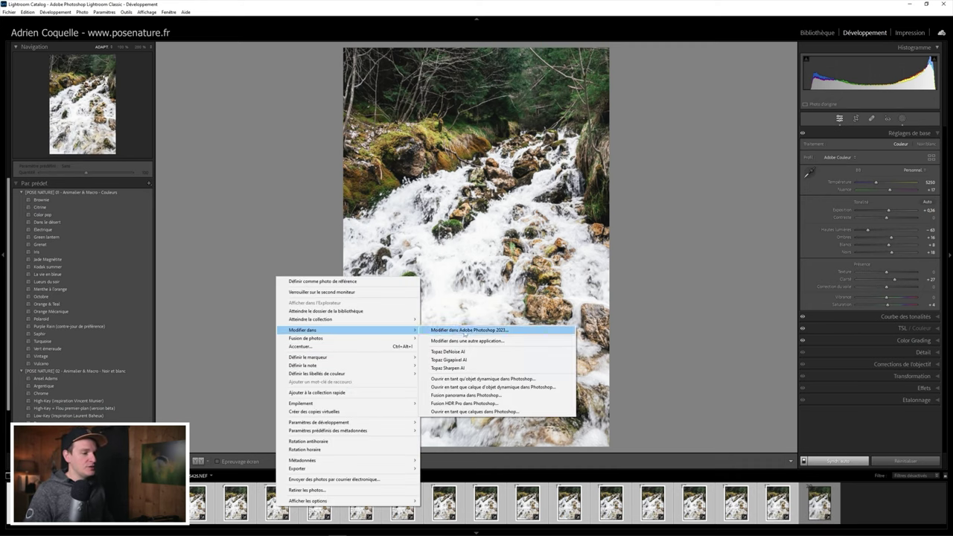
left_click(468, 412)
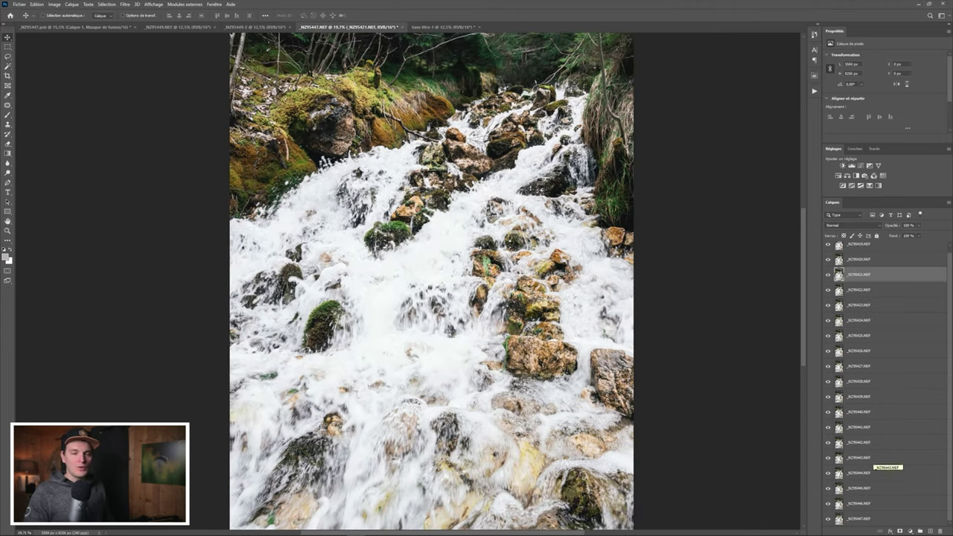
- Select every photo layer from the top to the bottom of the stack and auto-align them with the Automatic projection
left_click(875, 251)
scroll(868, 338, "down", 1)
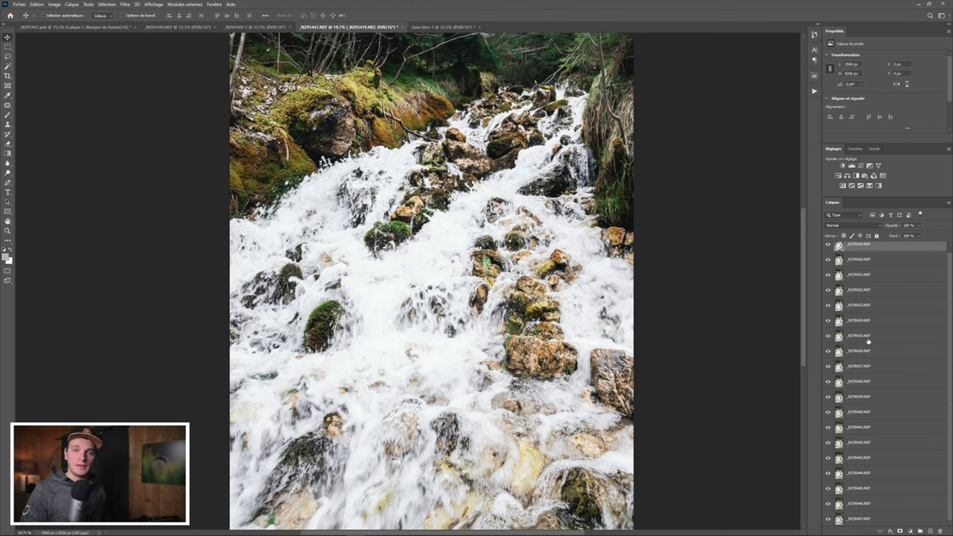
scroll(880, 312, "up", 1)
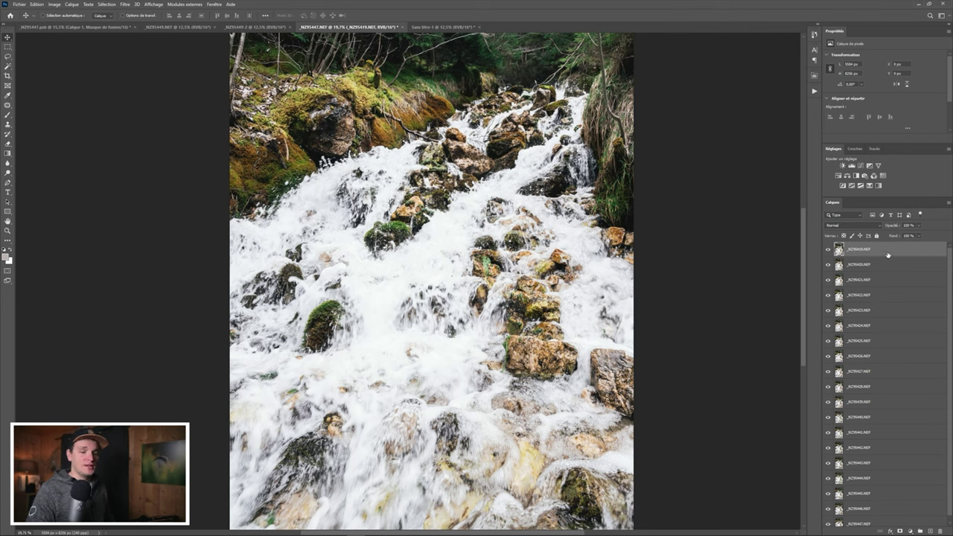
scroll(894, 337, "down", 1)
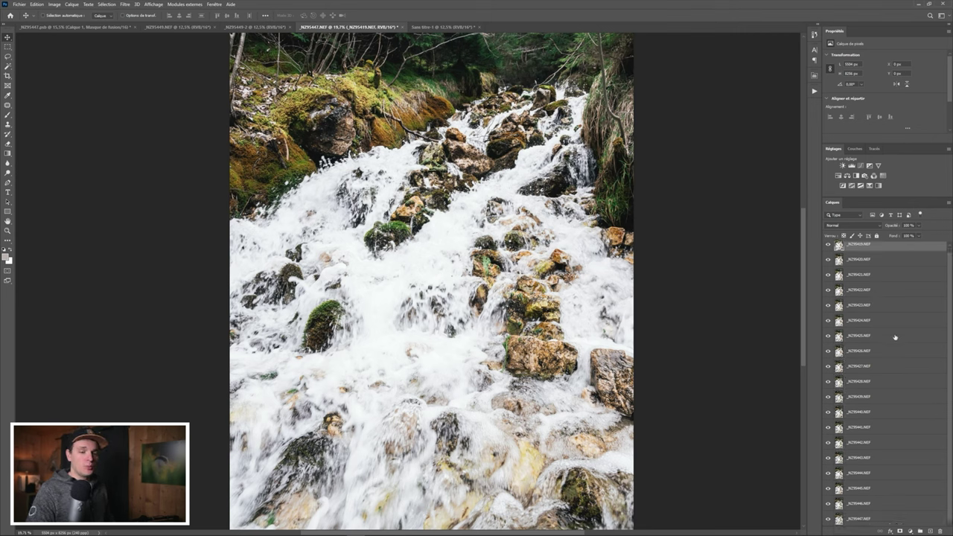
left_click(884, 519, "shift")
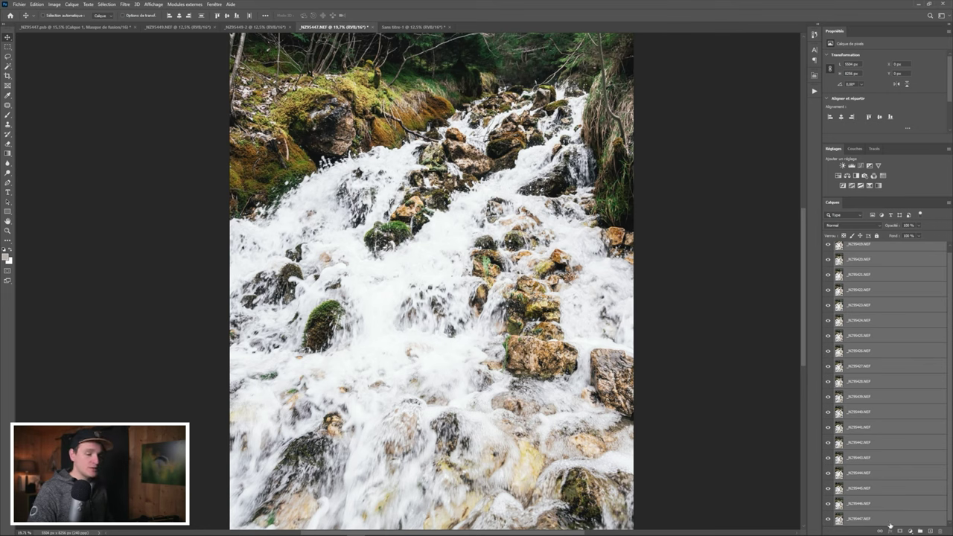
left_click(37, 4)
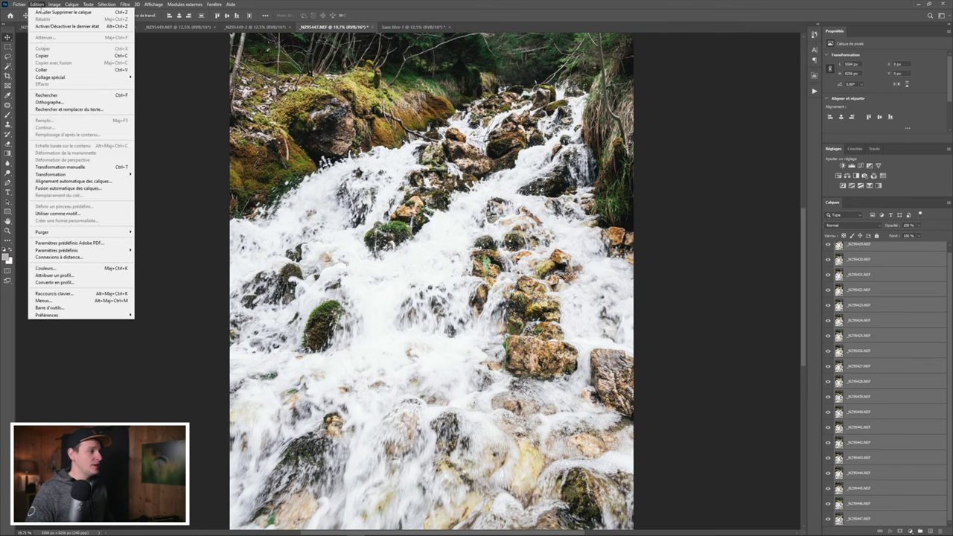
left_click(84, 181)
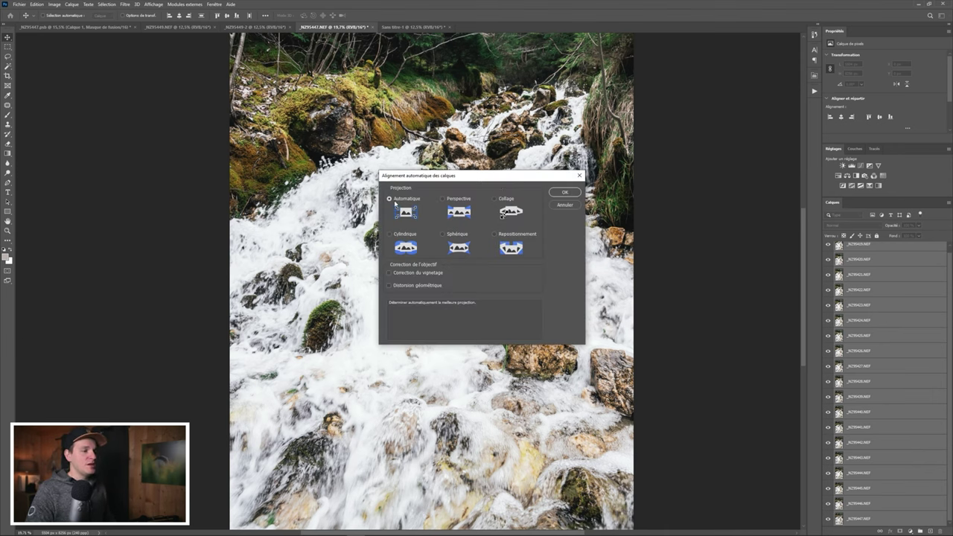
left_click(565, 193)
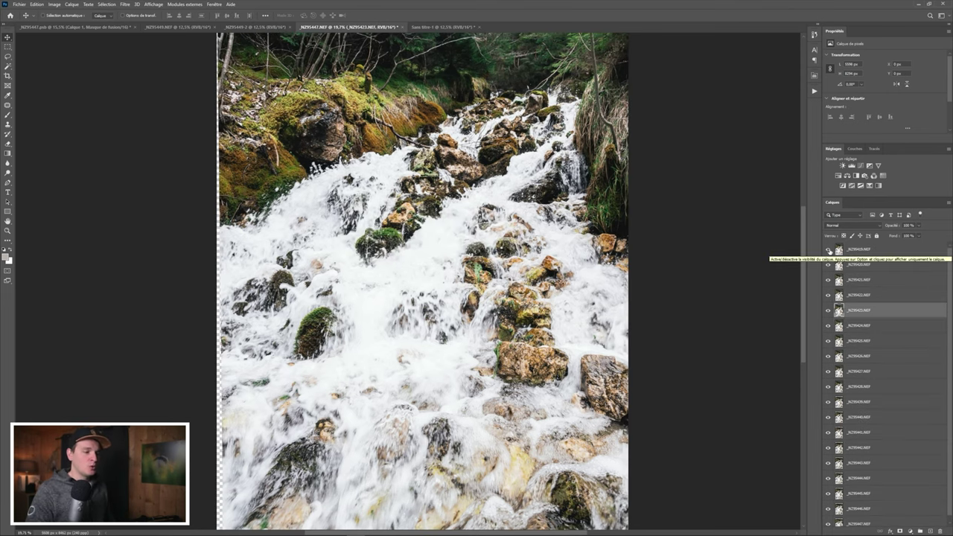
- Hide the photo layers one after another from the top of the stack to check the alignment between frames
left_click(829, 251)
left_click(828, 265)
left_click(829, 280)
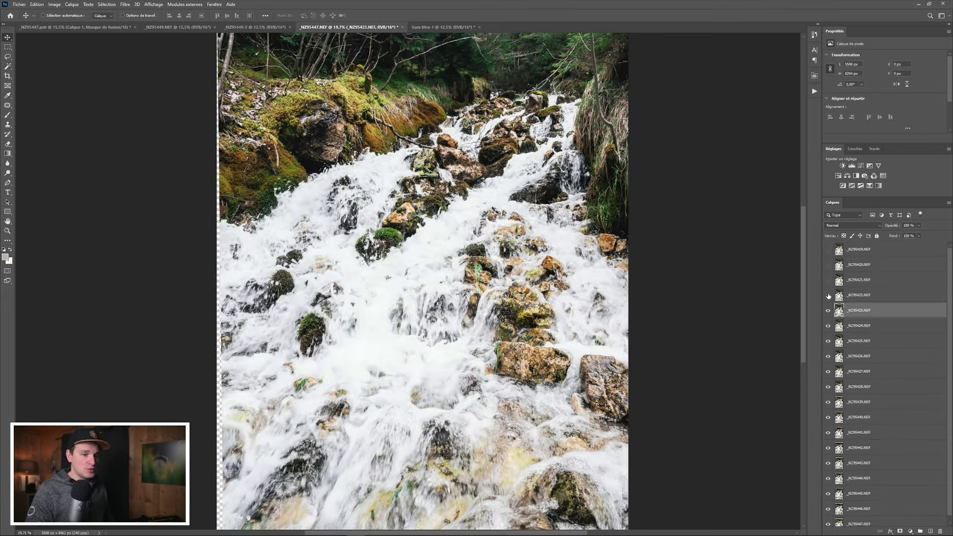
left_click(828, 295)
left_click(828, 310)
left_click(829, 325)
left_click(828, 341)
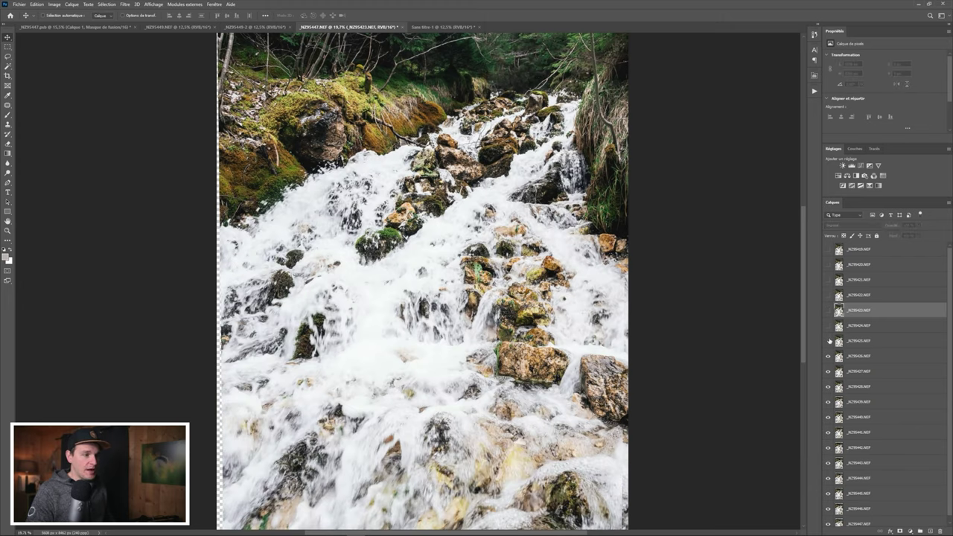
left_click(829, 311)
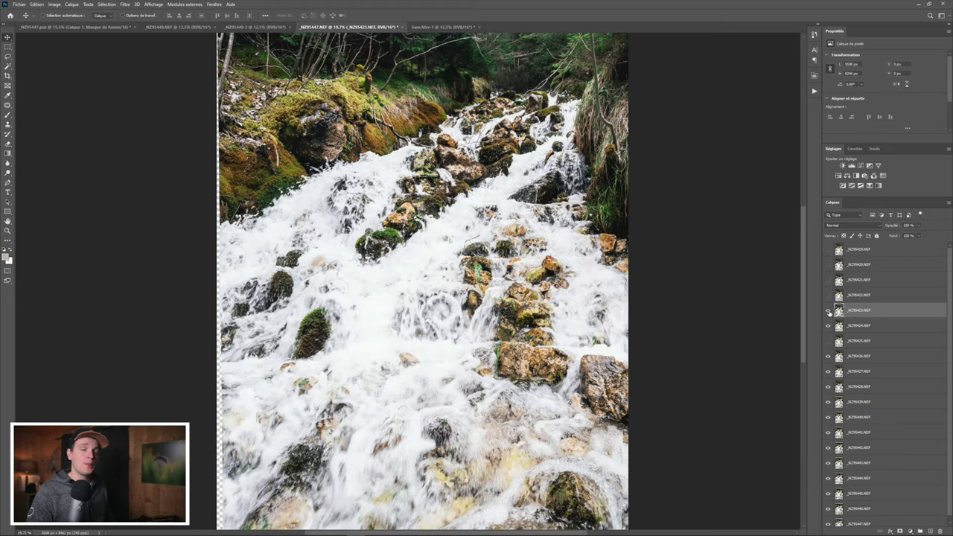
left_click_drag(390, 116, 396, 165)
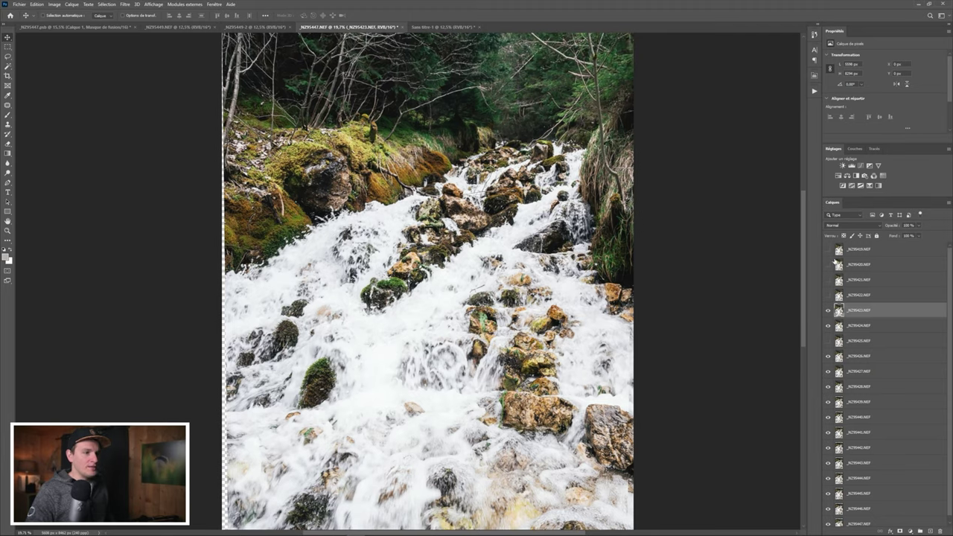
left_click(827, 311)
left_click(827, 326)
left_click(827, 356)
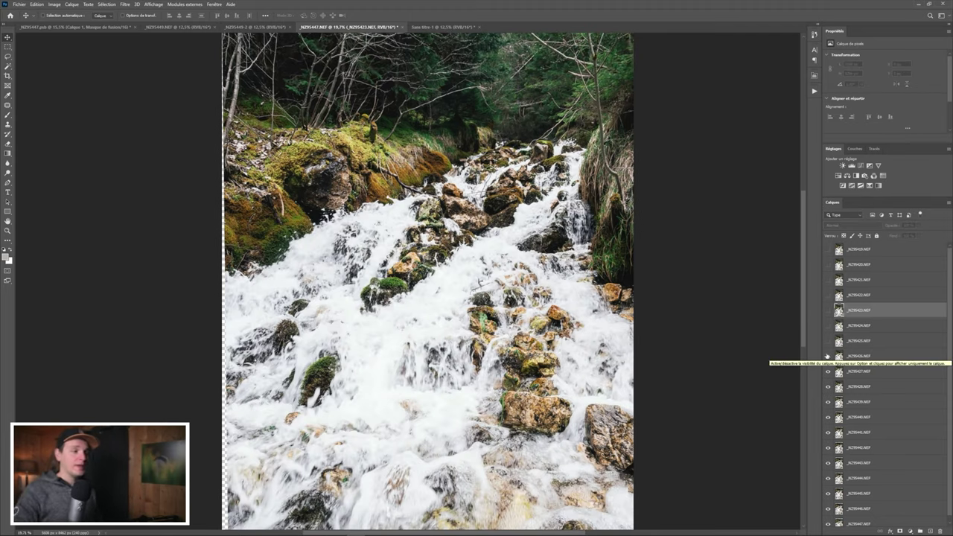
- Crop the image slightly inward on all sides to remove the transparent edges left by the alignment
scroll(634, 273, "down", 2)
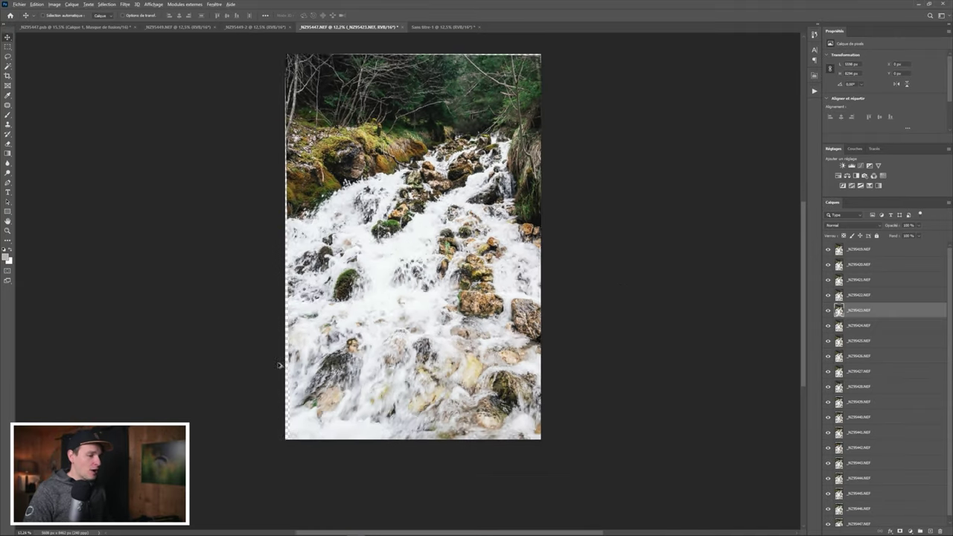
scroll(325, 330, "up", 3)
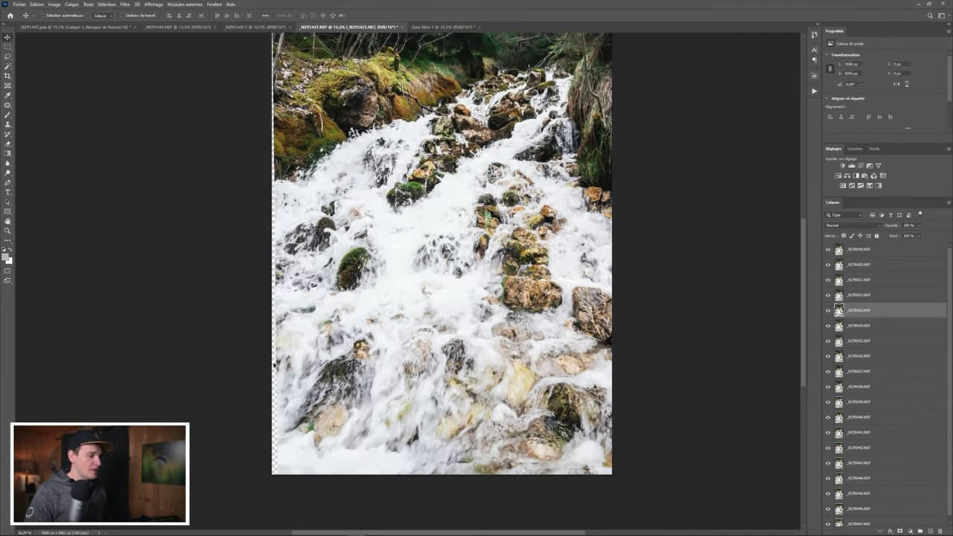
scroll(274, 363, "up", 1)
scroll(340, 372, "up", 1)
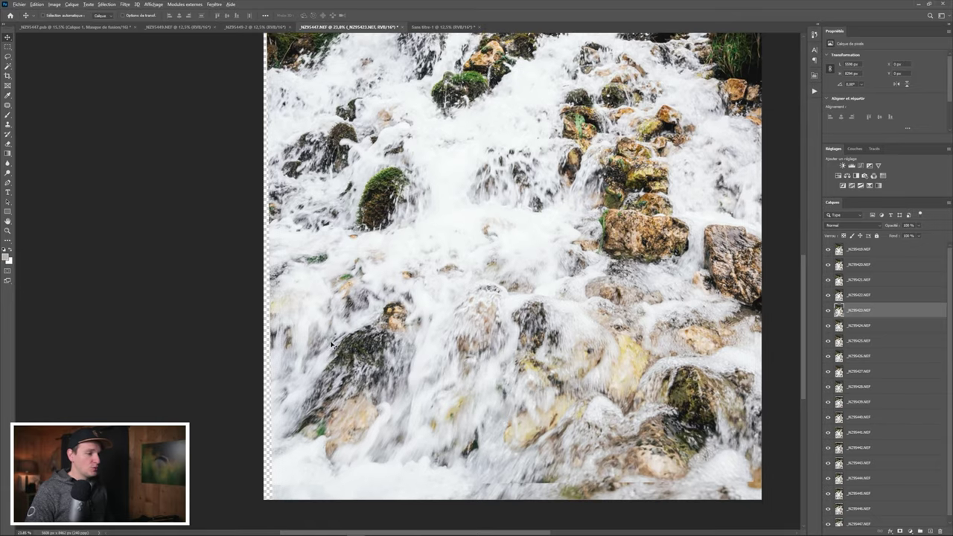
scroll(332, 342, "down", 2)
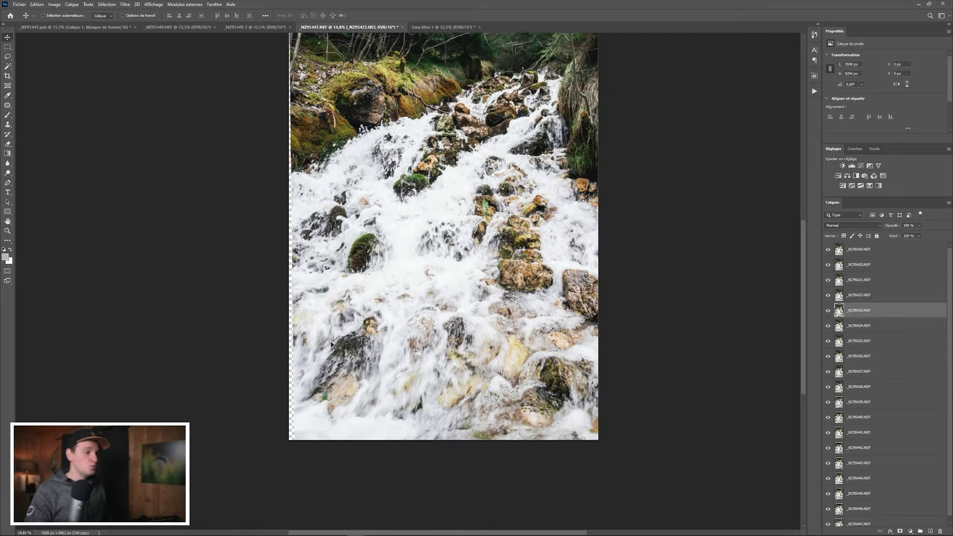
left_click_drag(331, 343, 322, 383)
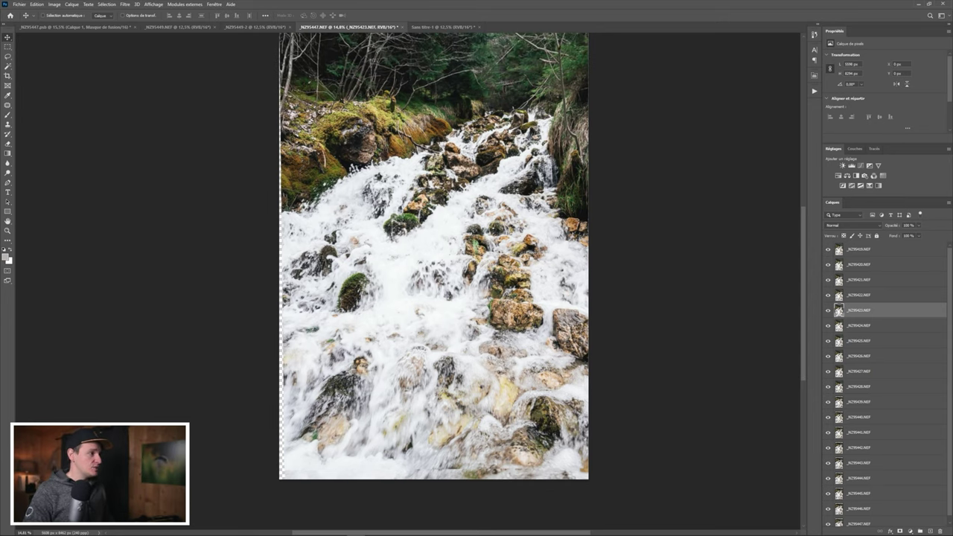
left_click(7, 76)
left_click_drag(412, 162, 396, 219)
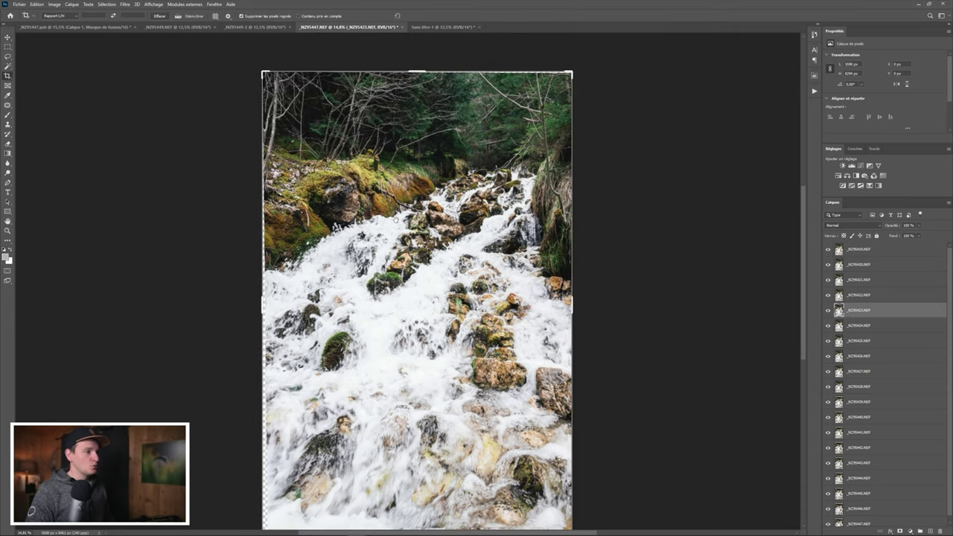
left_click_drag(264, 63, 268, 69)
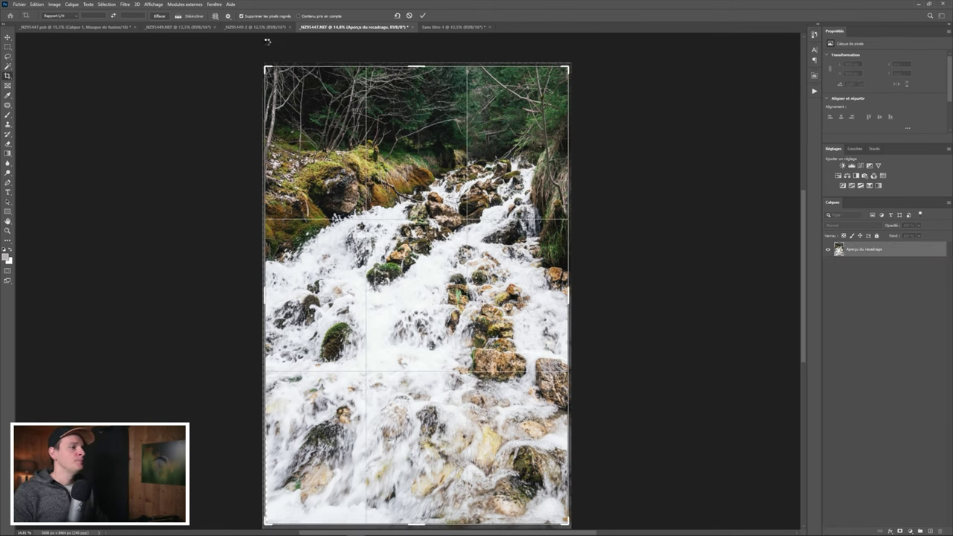
key("Return")
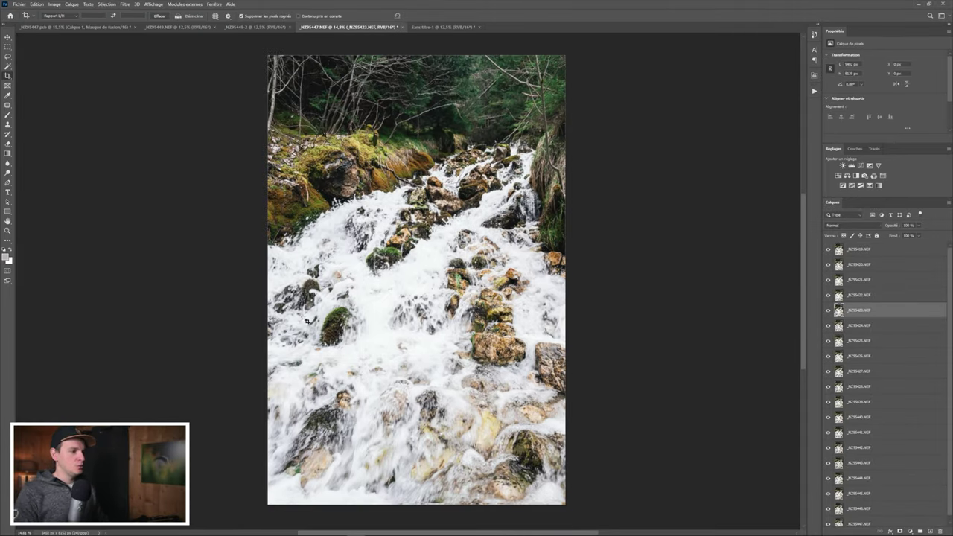
key("v")
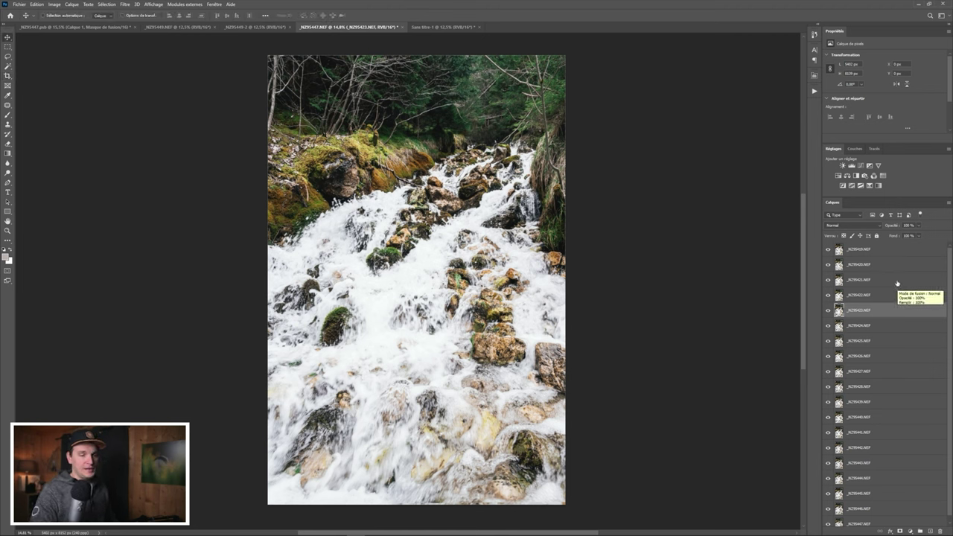
- Select every photo layer in the stack, convert them into a single smart object and close its separate contents document
left_click(882, 252)
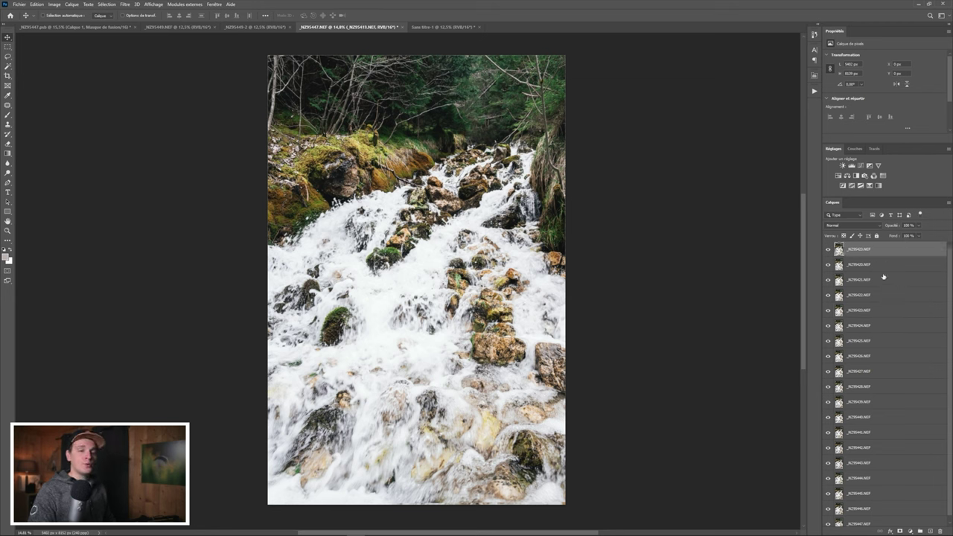
scroll(898, 357, "down", 1)
scroll(890, 362, "up", 1)
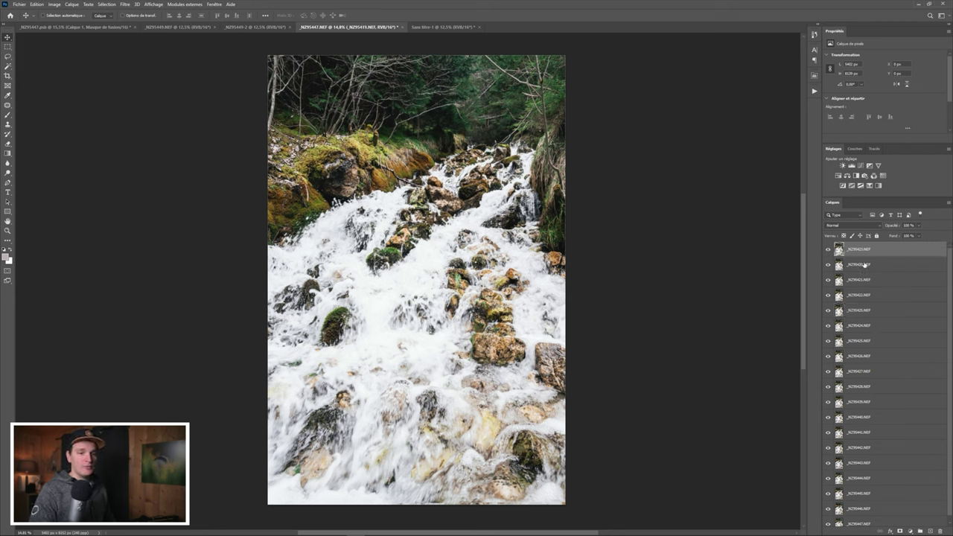
scroll(870, 313, "down", 1)
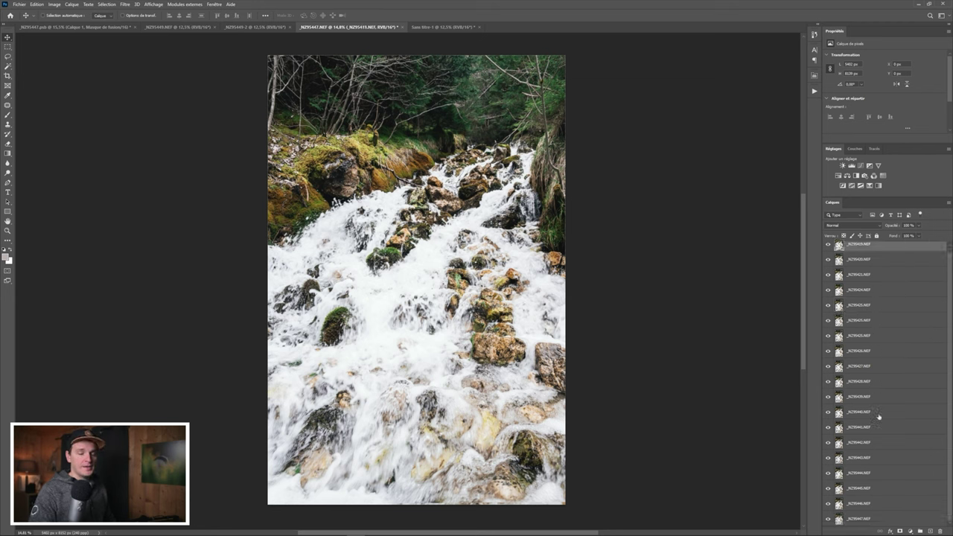
left_click(893, 519, "shift")
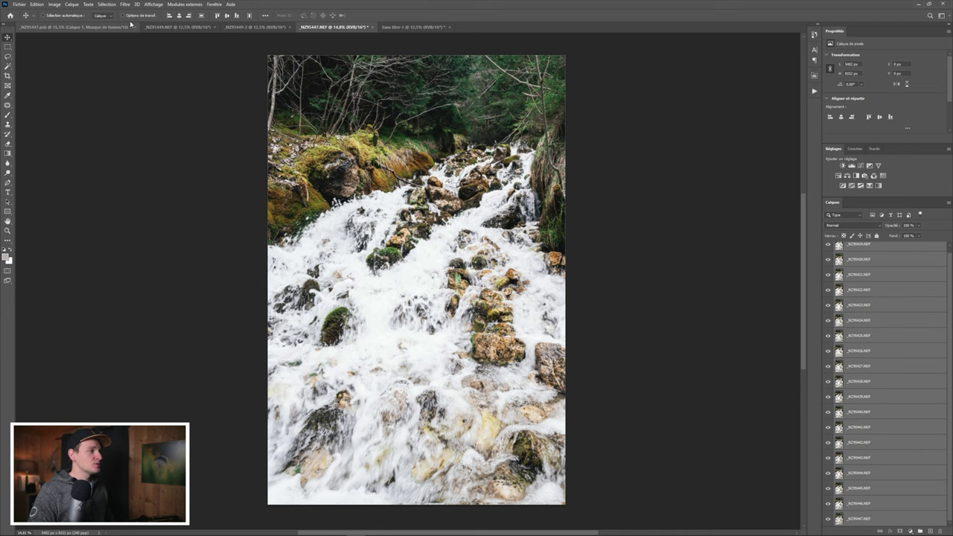
left_click(70, 5)
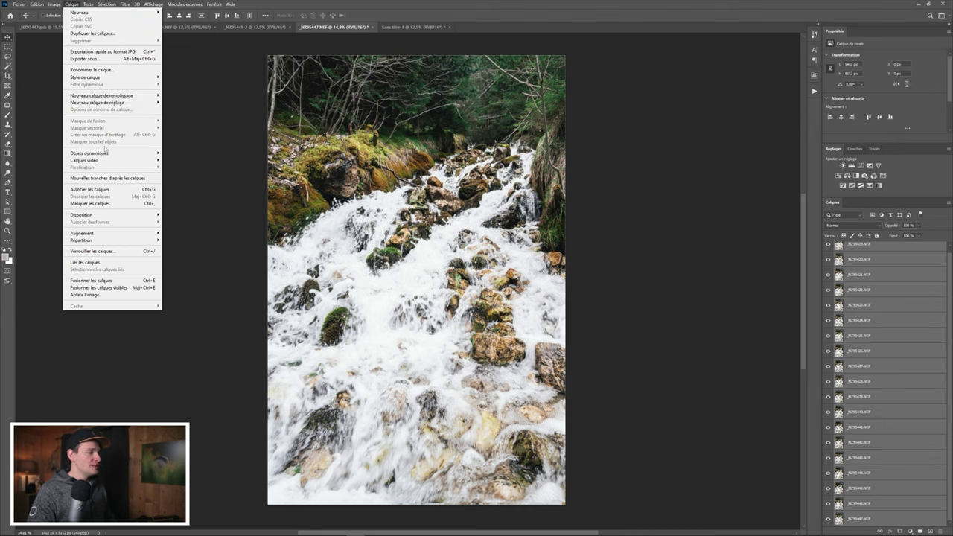
mouse_move(100, 155)
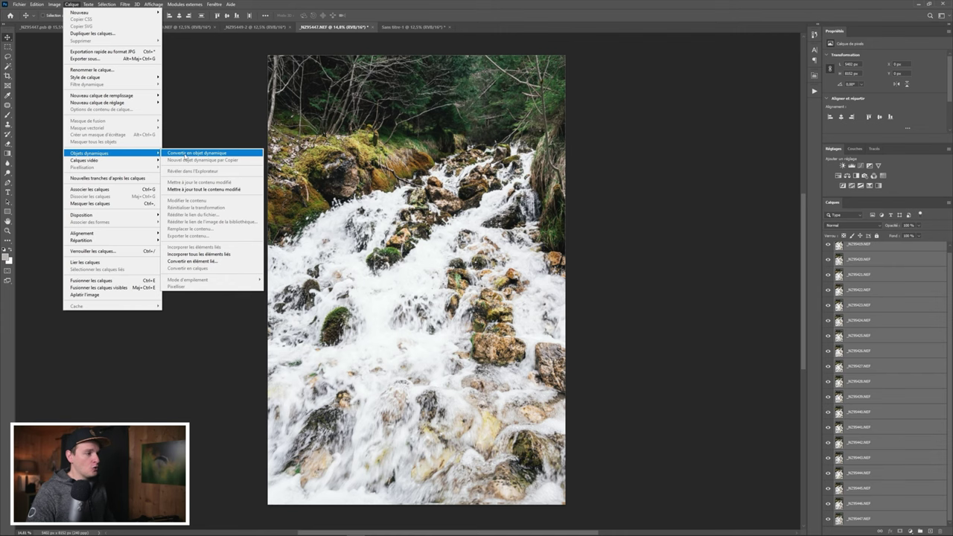
left_click(186, 155)
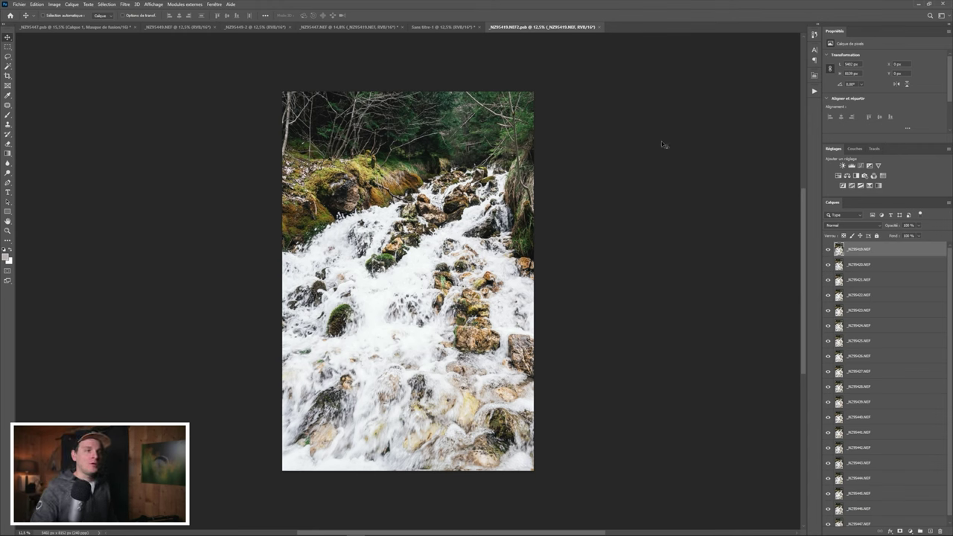
left_click(598, 28)
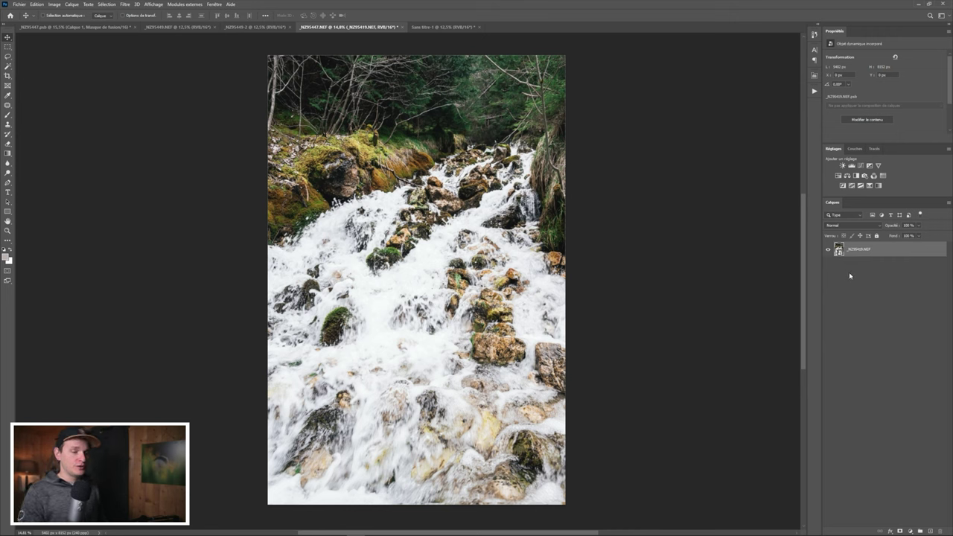
- Duplicate the smart object layer and rename the lower original "Photo avant développement"
key("ctrl+j")
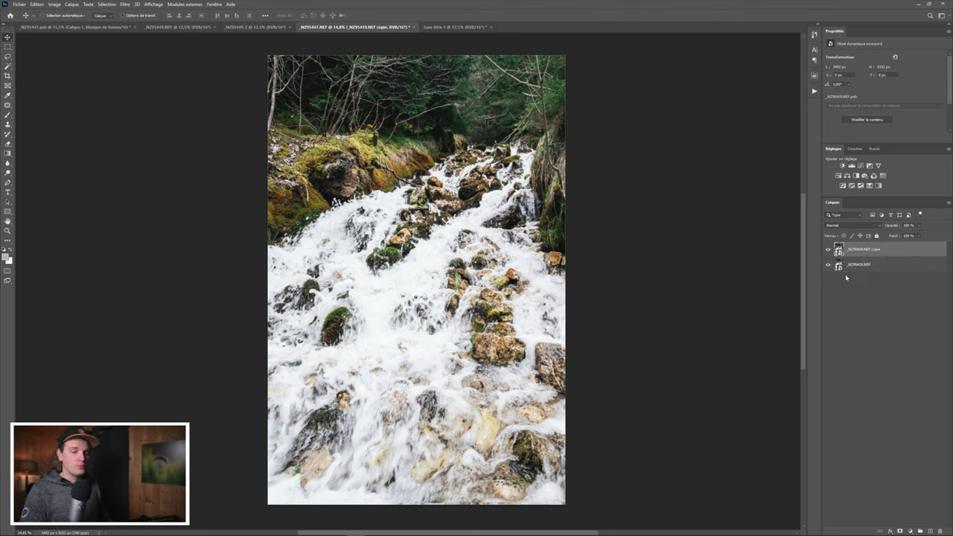
double_click(860, 265)
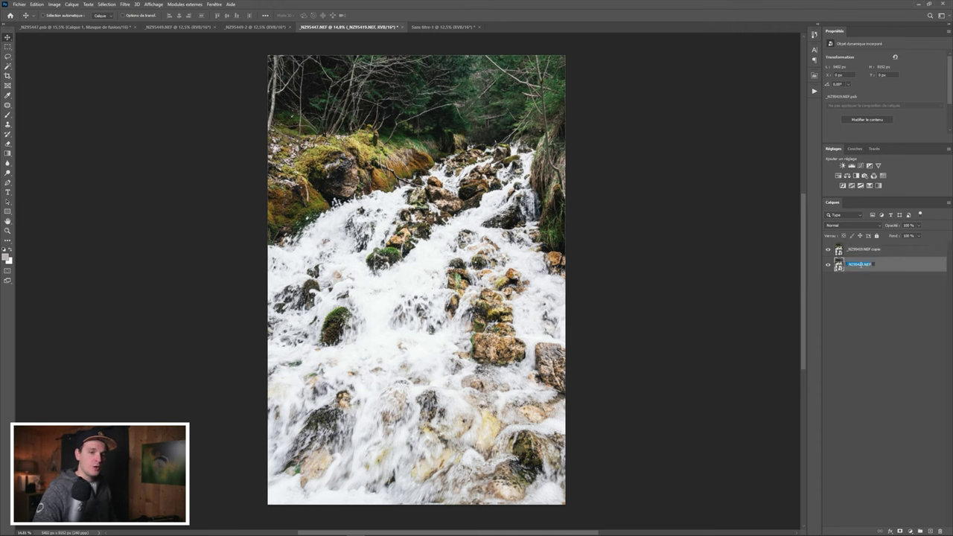
type("Photo avant développeme")
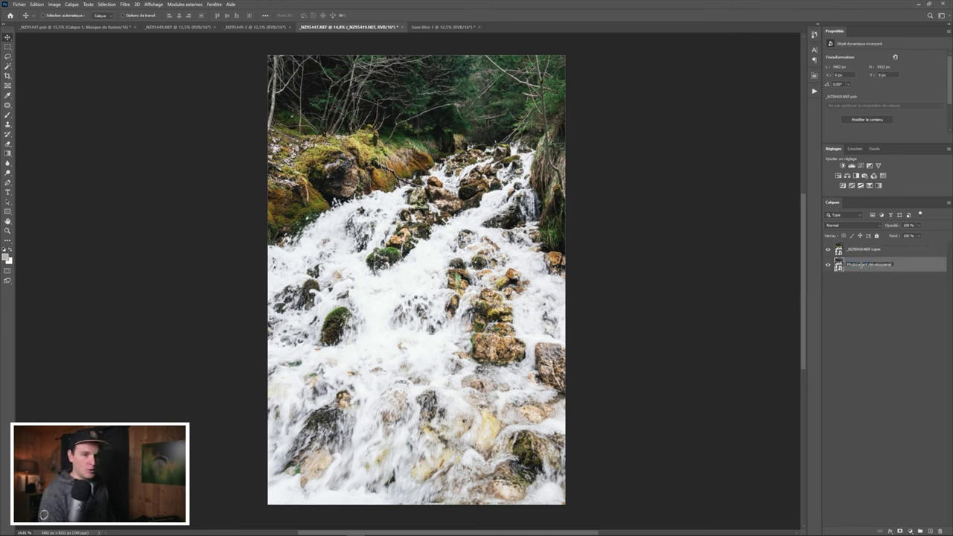
- Rename the upper smart object copy "effet de filé"
double_click(867, 250)
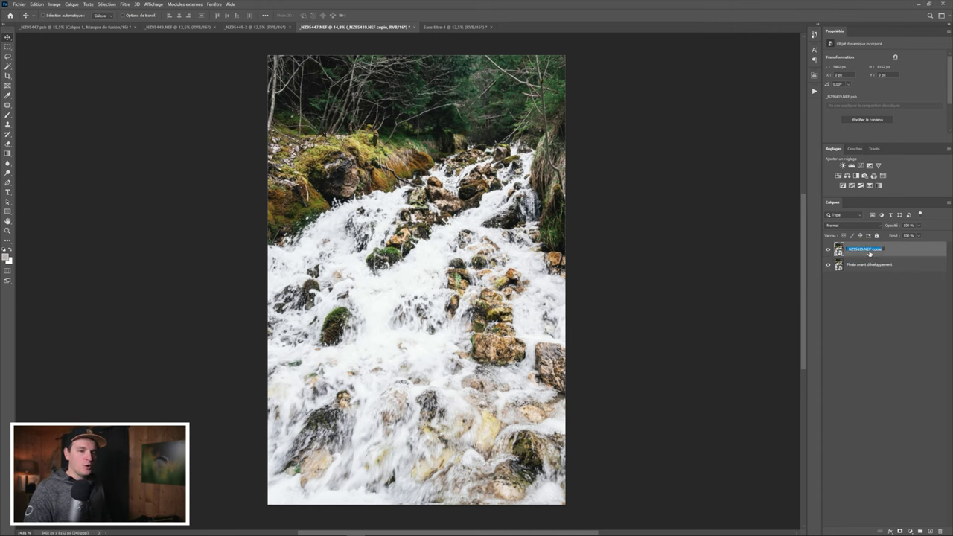
type("a")
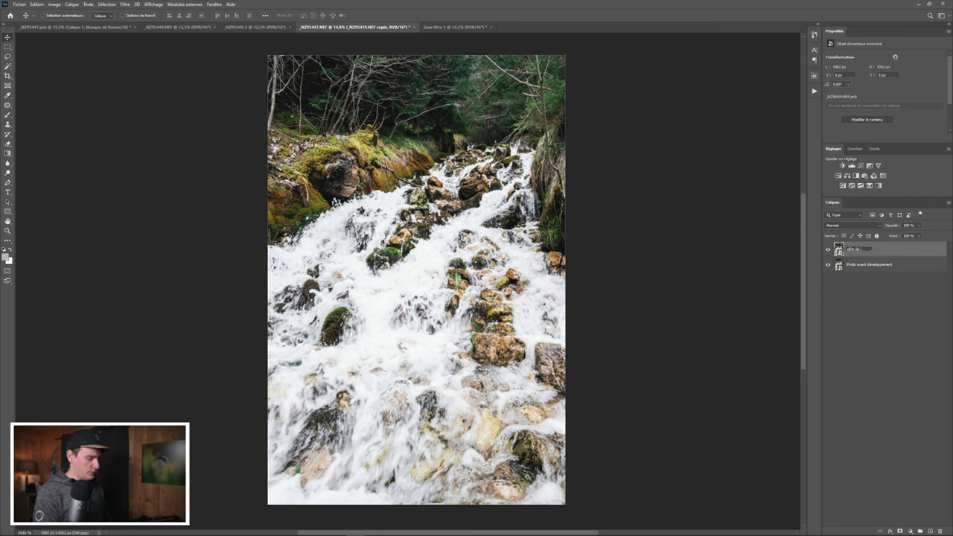
type("ffet de filé")
key("Return")
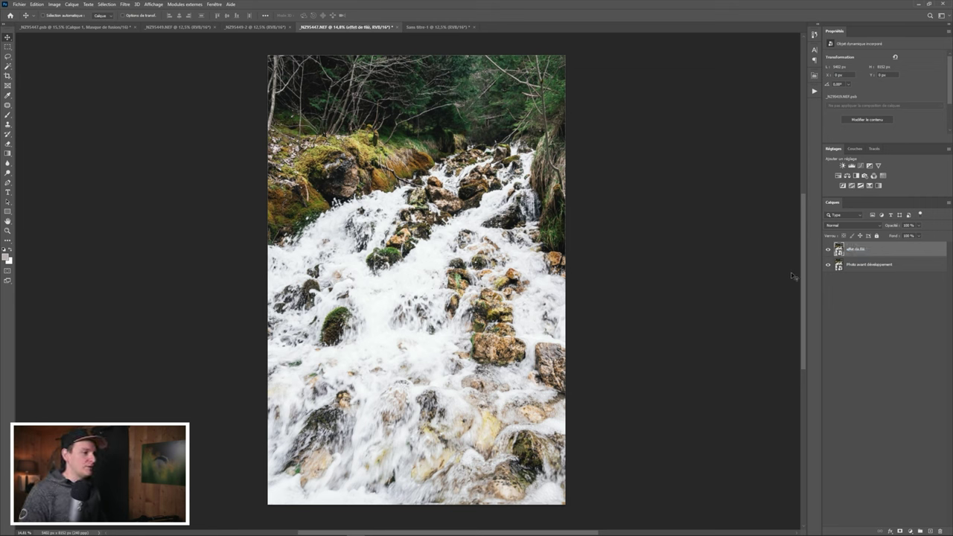
- Set the stack mode of the "effet de filé" smart object to Median (Médiane) to smooth the flowing water
left_click(72, 4)
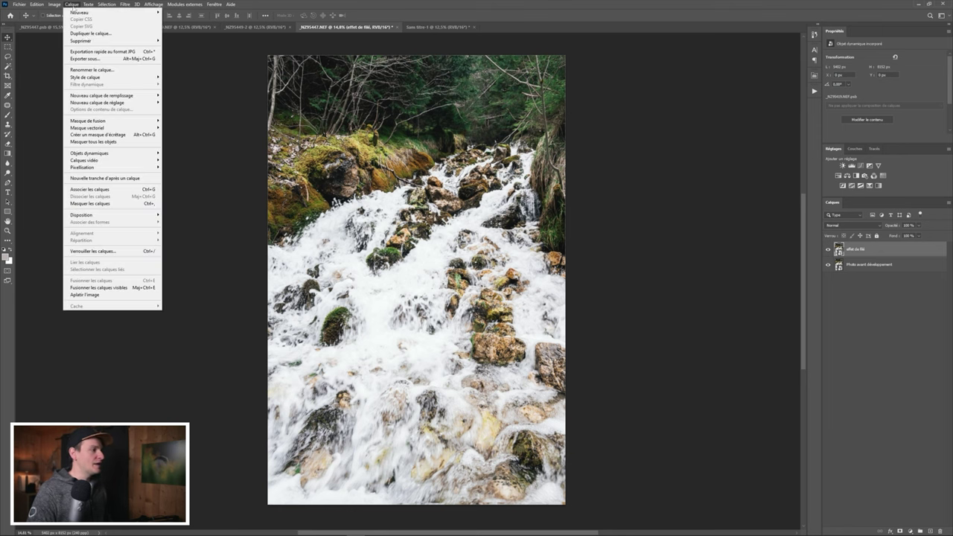
mouse_move(107, 156)
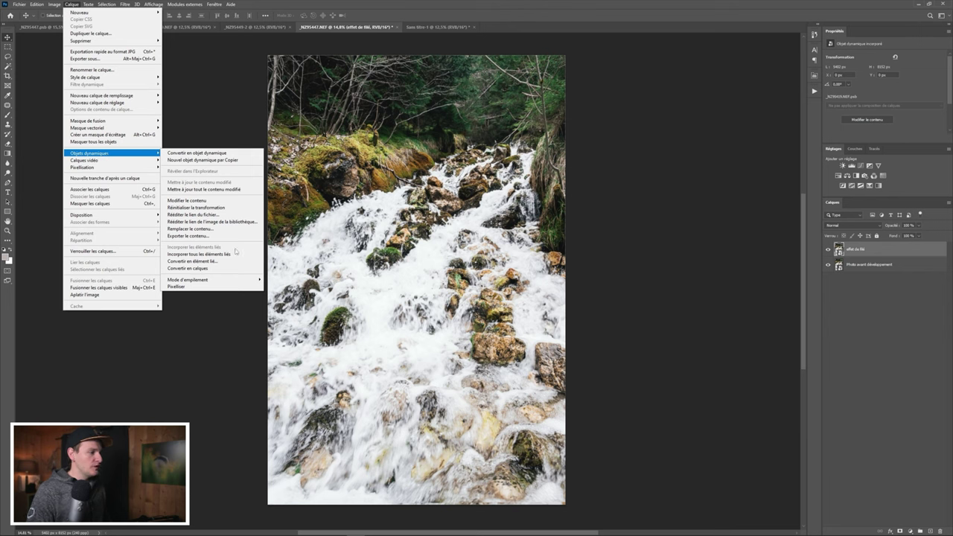
mouse_move(238, 280)
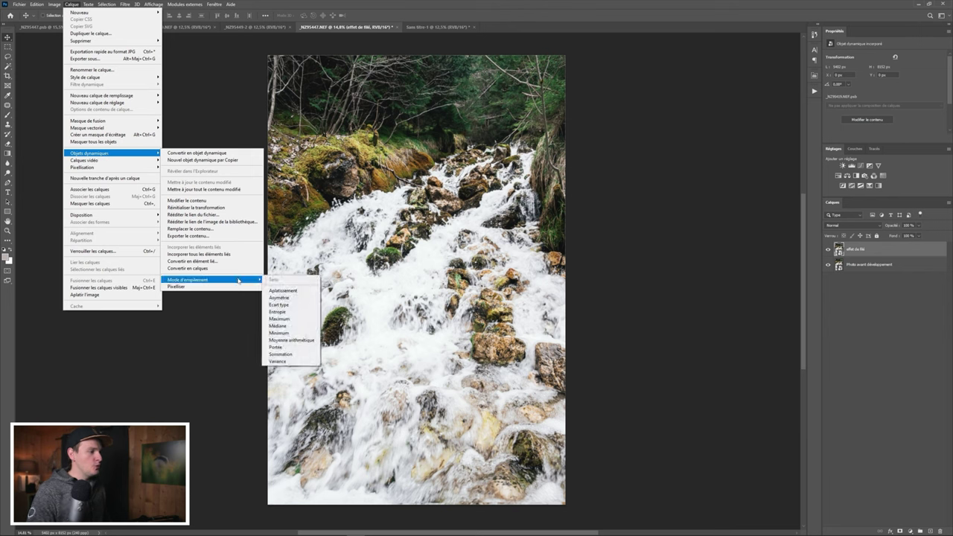
left_click(297, 326)
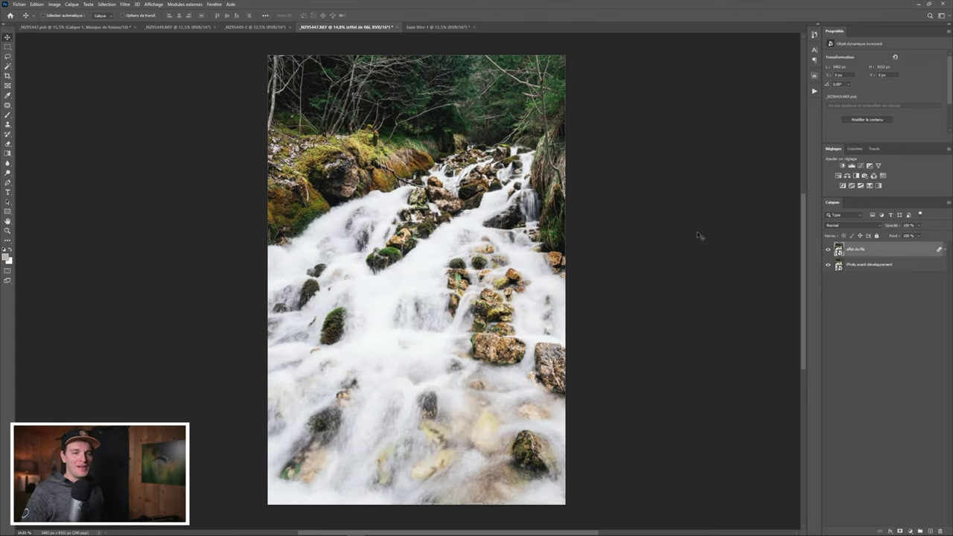
scroll(417, 326, "up", 2)
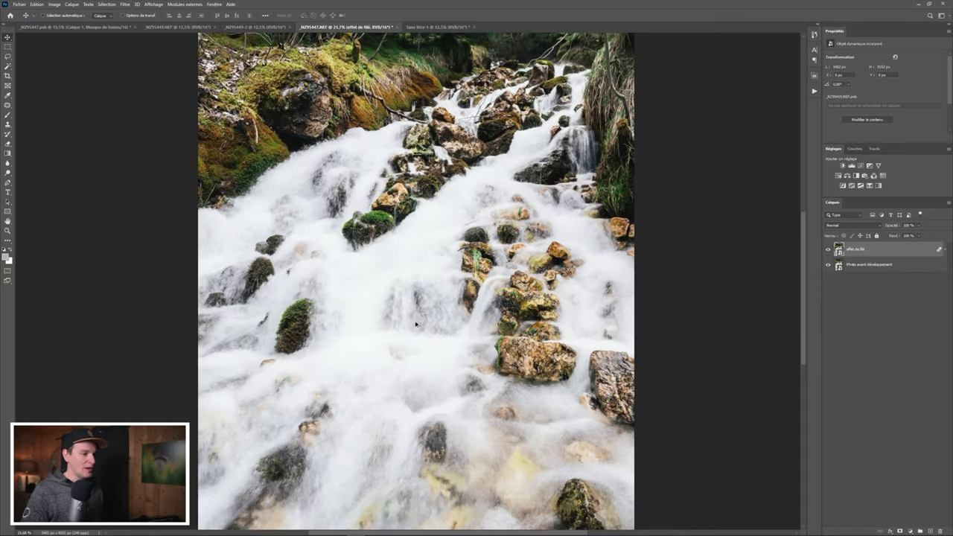
scroll(416, 324, "up", 1)
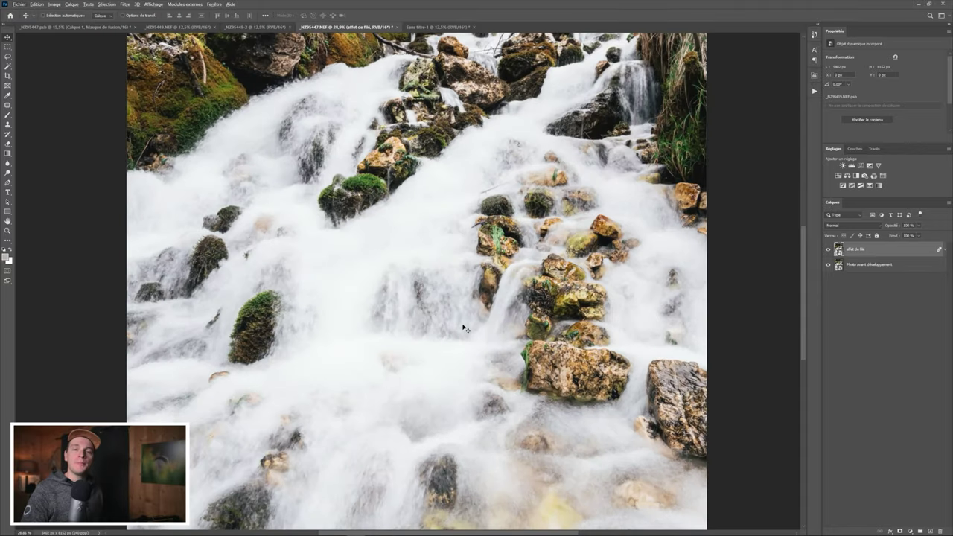
scroll(484, 274, "up", 1)
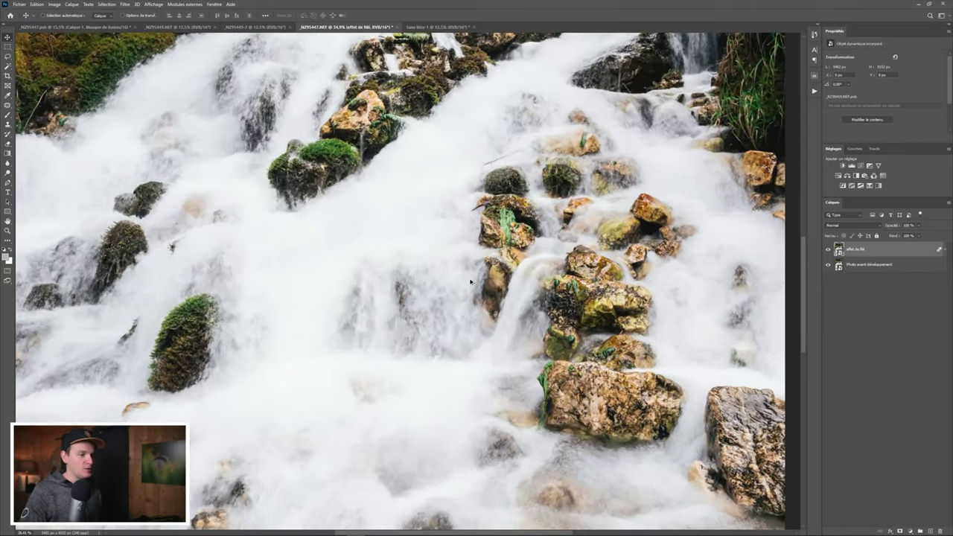
- Compare the water around the upper-right rocks and waterfall with the "effet de filé" layer shown and hidden
scroll(495, 264, "up", 2)
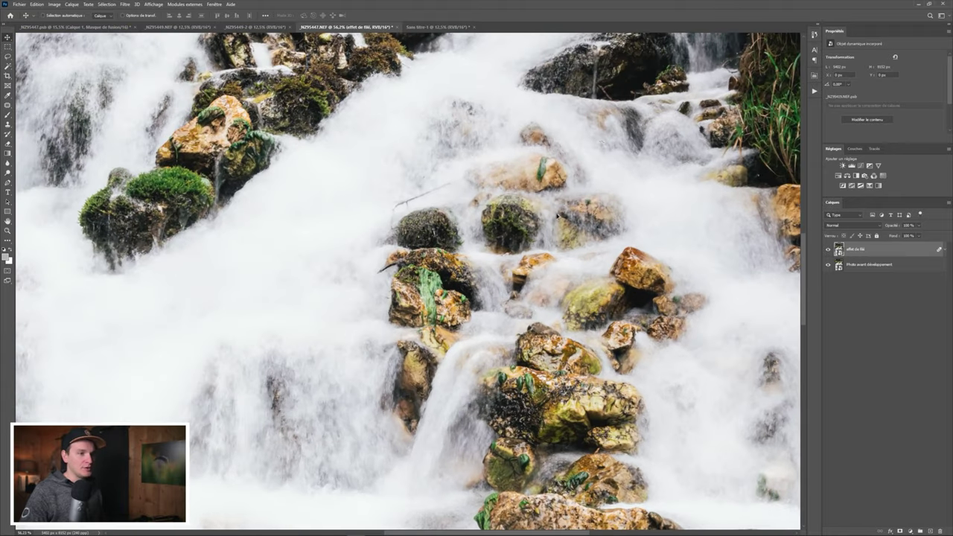
left_click_drag(530, 220, 505, 263)
scroll(555, 223, "up", 2)
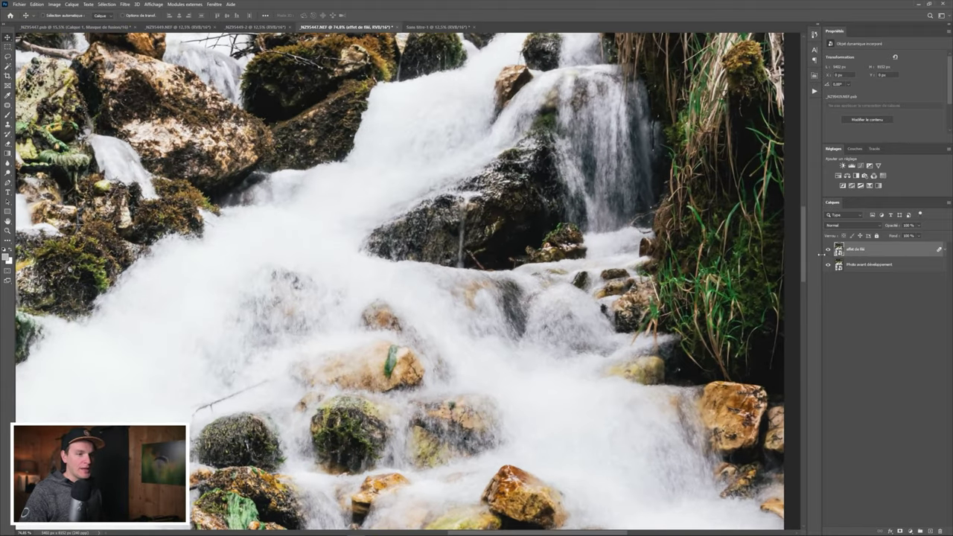
left_click(827, 250)
left_click(827, 251)
left_click(828, 250)
left_click(827, 250)
left_click(827, 250)
left_click(827, 250)
- Check the Median effect on the upper-left rocks and left cascade by toggling the "effet de filé" layer's visibility
left_click_drag(362, 290, 693, 483)
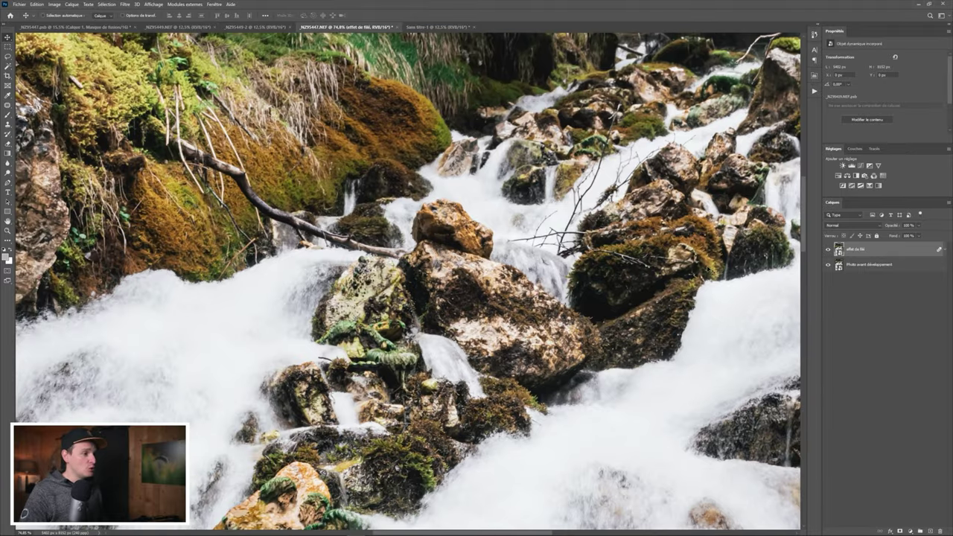
left_click(827, 251)
left_click(827, 250)
left_click(827, 250)
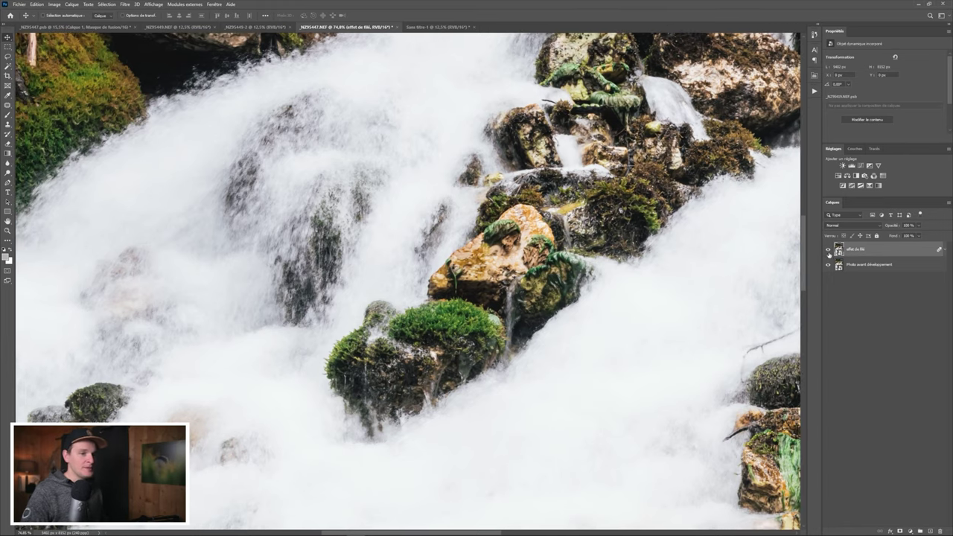
left_click(827, 250)
left_click(827, 251)
left_click_drag(263, 261, 556, 173)
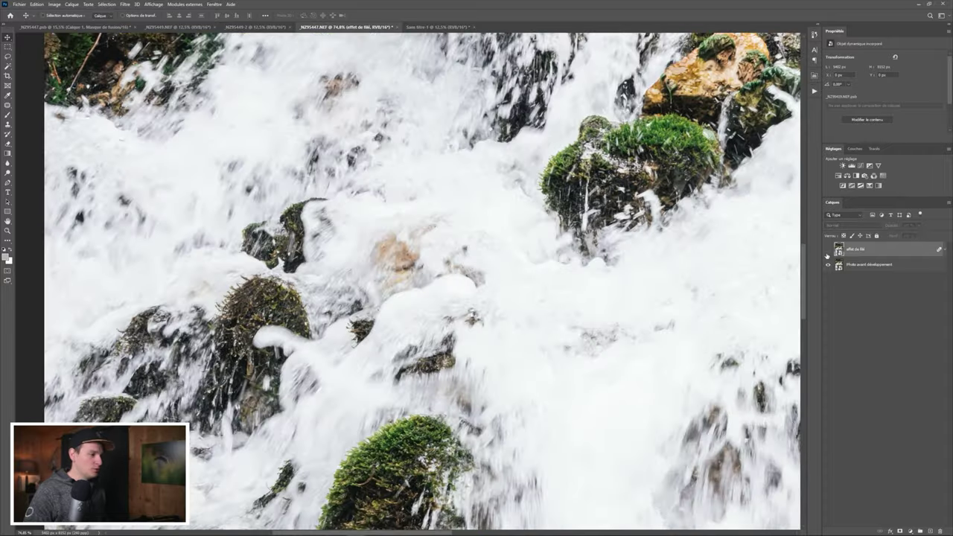
left_click(828, 251)
left_click(827, 251)
left_click(827, 251)
- Examine the yellowish submerged stones in the photo's lower part with the "effet de filé" layer on and off
left_click_drag(524, 374, 449, 234)
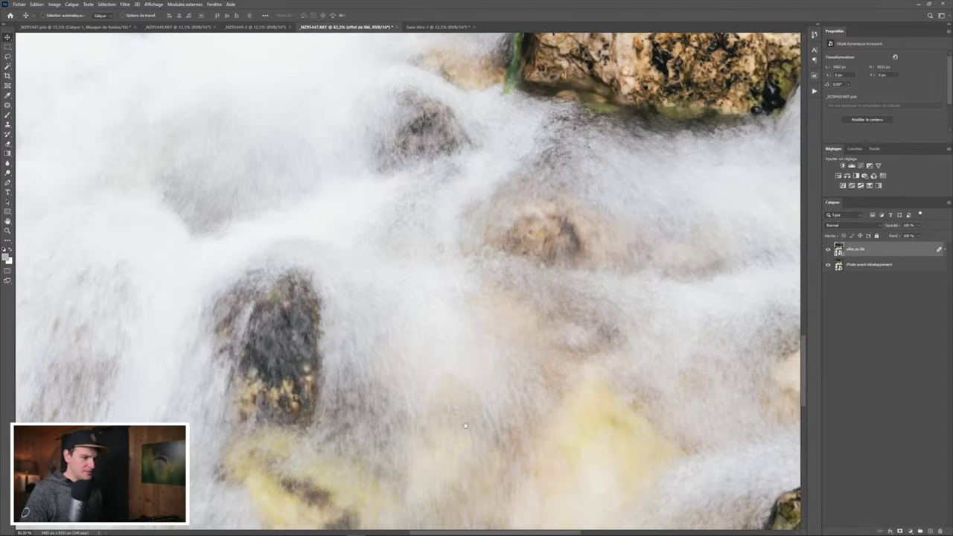
left_click_drag(456, 415, 419, 303)
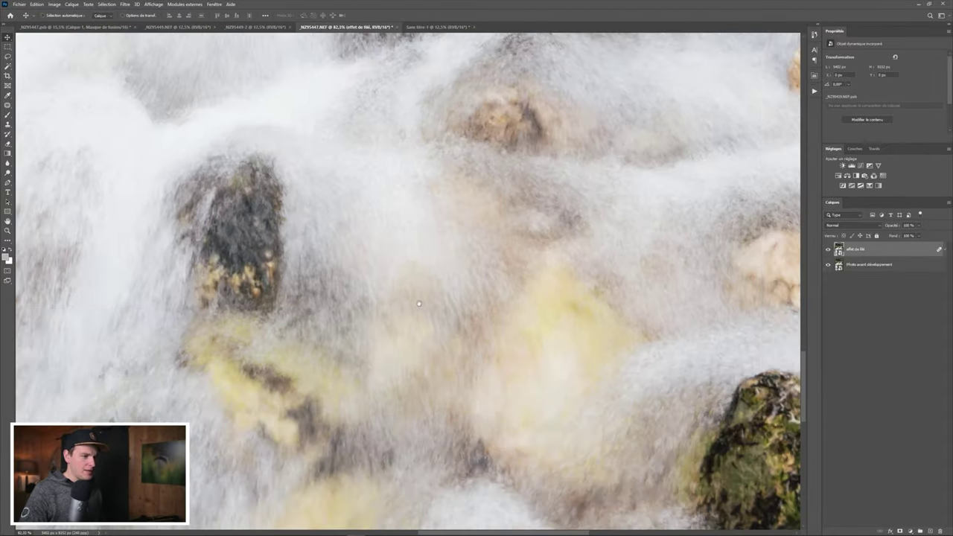
left_click(827, 251)
left_click(827, 251)
left_click(827, 251)
left_click(827, 251)
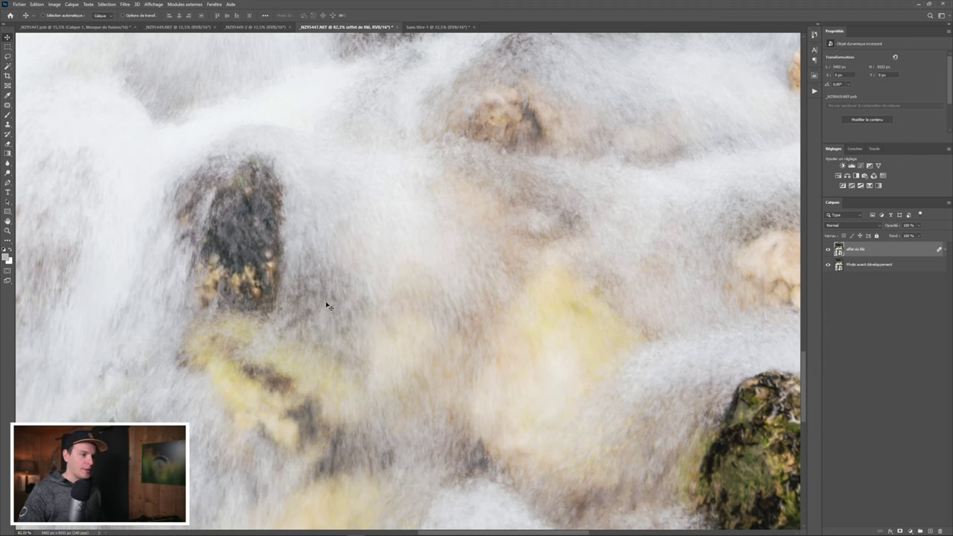
left_click_drag(479, 298, 382, 312)
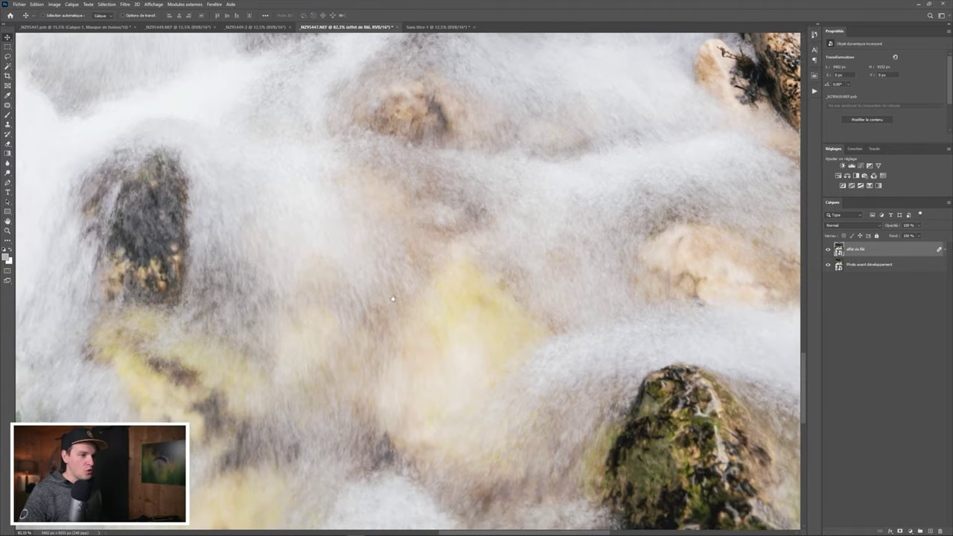
- Compare the water along the photo's lower edge and lower-left area with and without the "effet de filé" layer
scroll(382, 313, "down", 5)
left_click(829, 250)
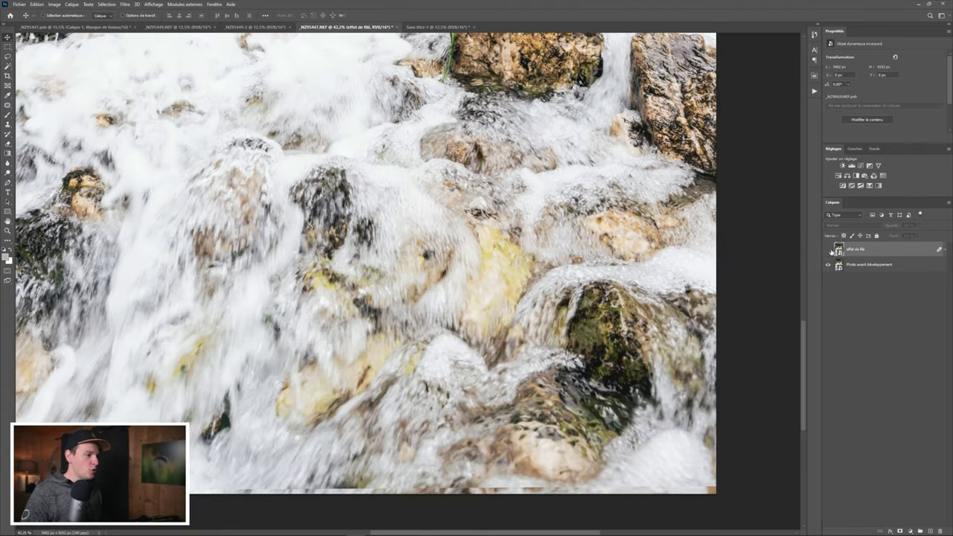
left_click(828, 250)
left_click_drag(398, 319, 380, 329)
scroll(380, 328, "left", 3)
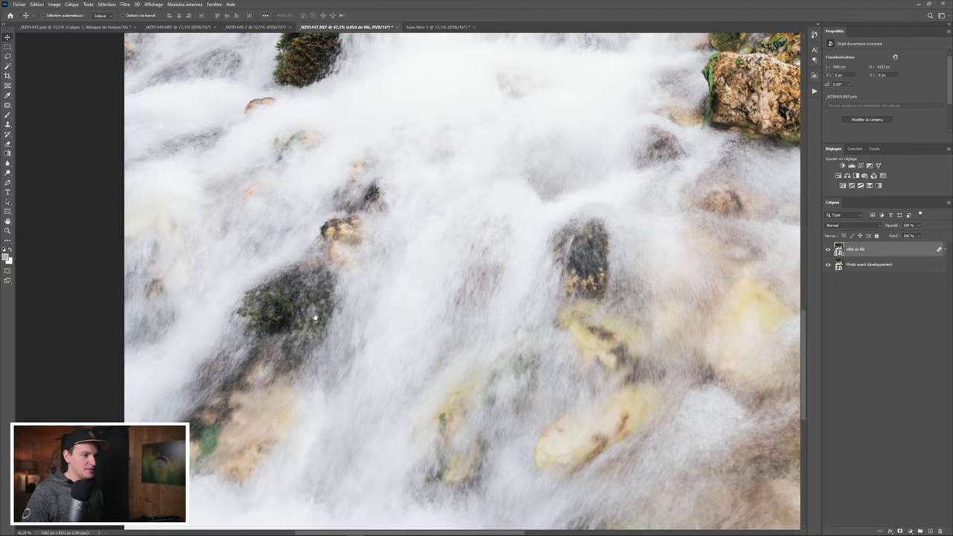
left_click(828, 251)
left_click(827, 251)
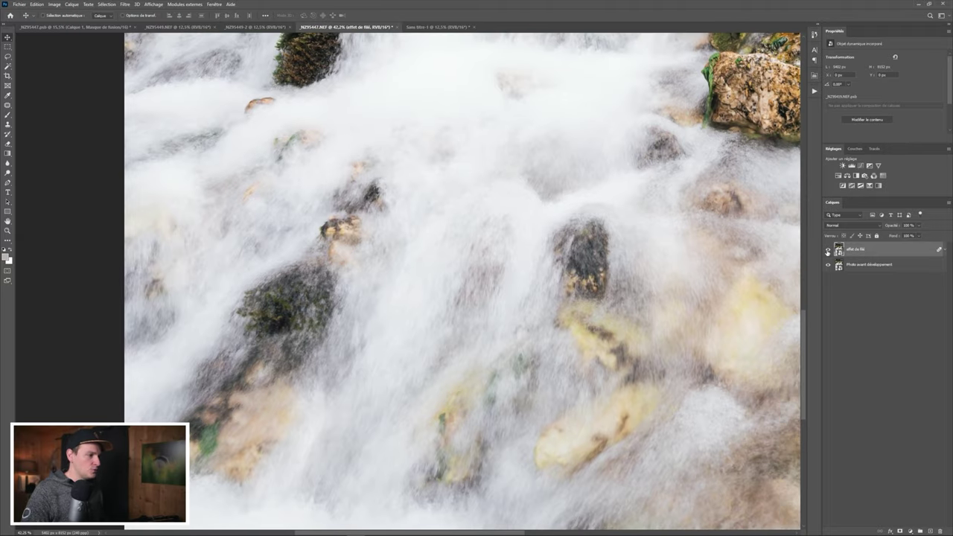
scroll(451, 313, "down", 2)
scroll(451, 312, "up", 3)
left_click_drag(451, 312, 459, 332)
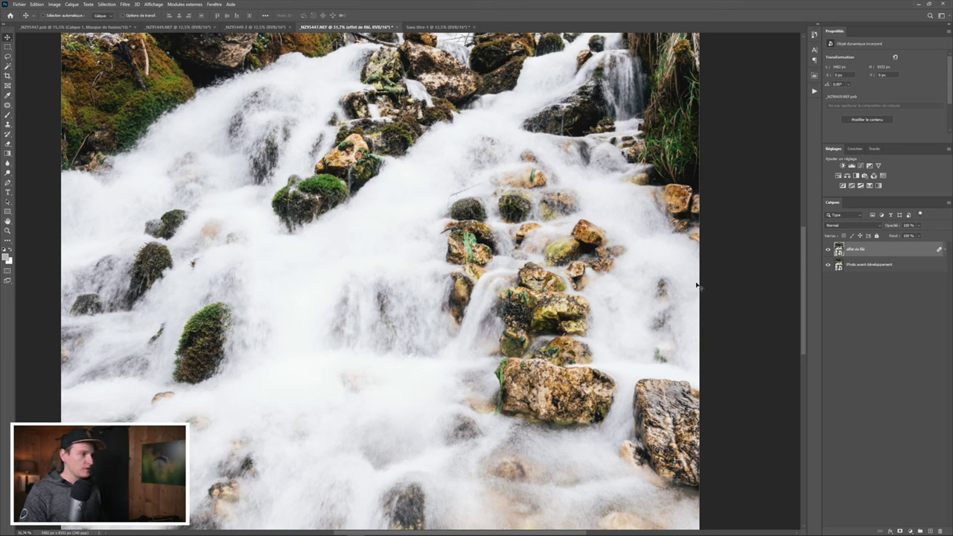
- Duplicate the "effet de filé" smart object and rename the lower of the two "effet de filé mediane"
key("ctrl+j")
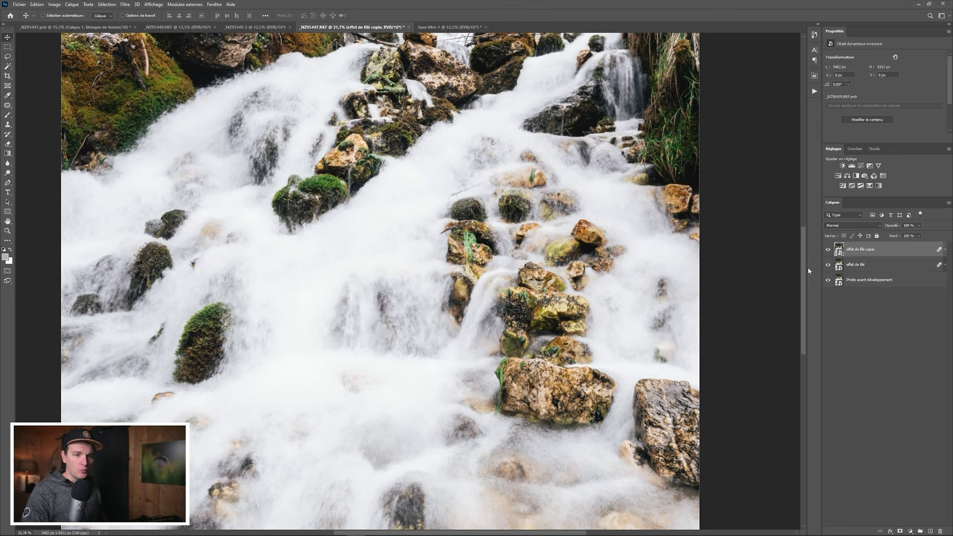
double_click(856, 264)
left_click(868, 265)
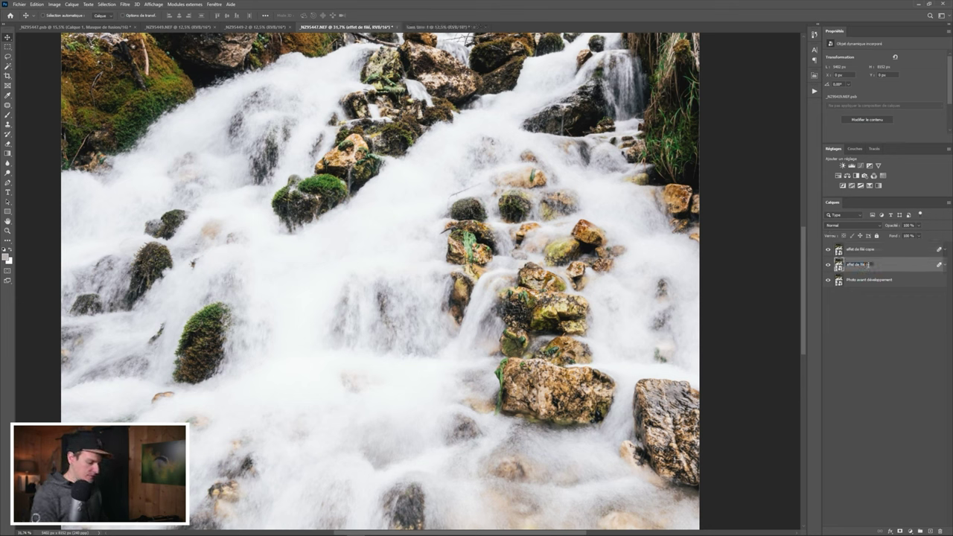
type("mediane")
key("Return")
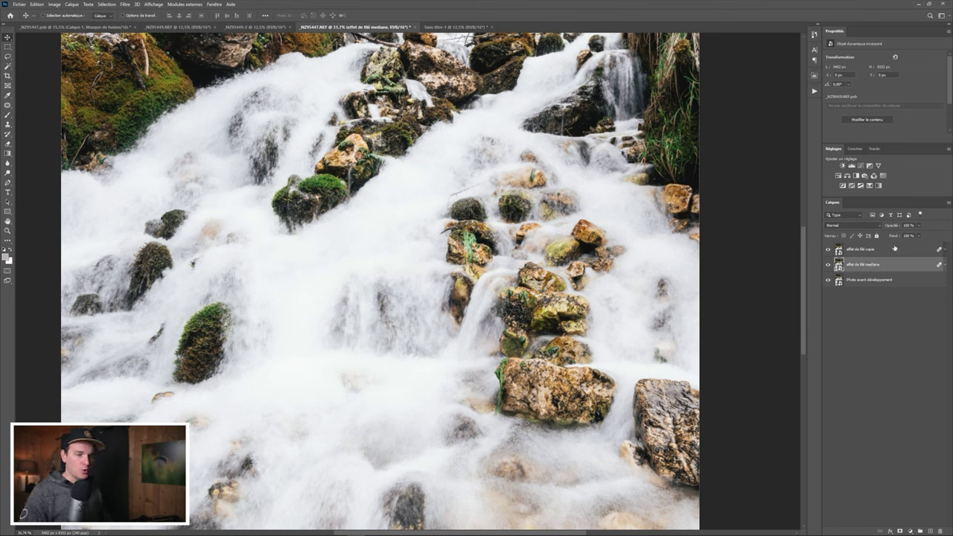
- Set the stack mode of the "effet de filé copie" smart object to arithmetic mean (Moyenne arithmétique)
left_click(895, 251)
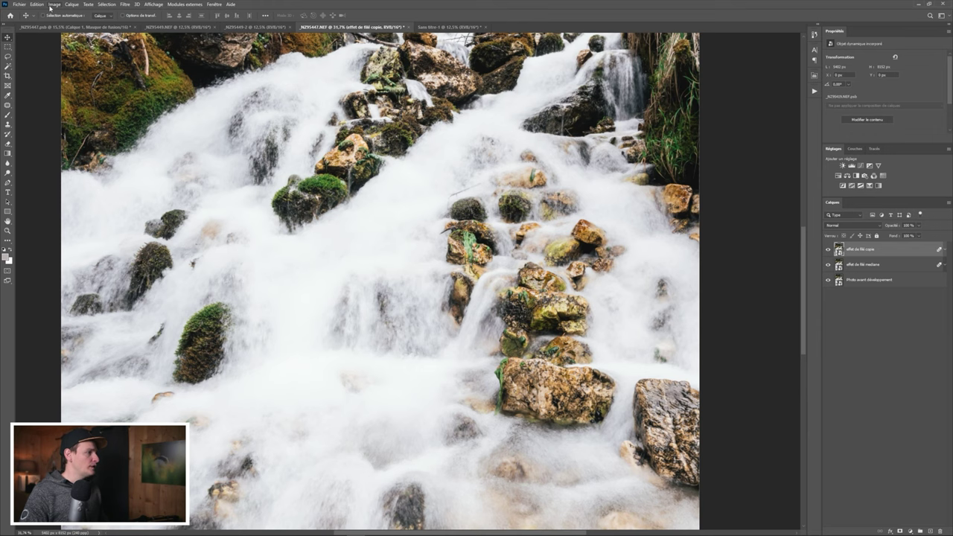
left_click(71, 4)
mouse_move(109, 155)
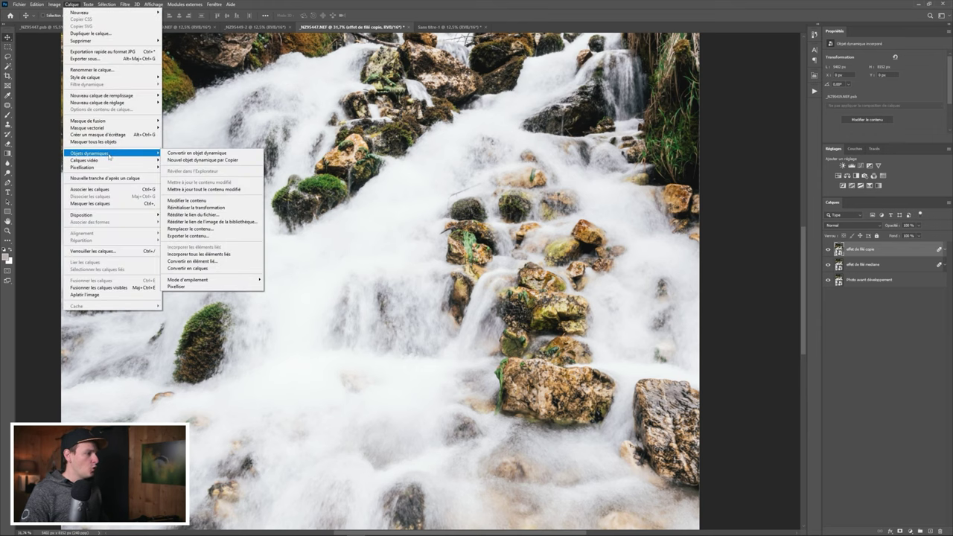
mouse_move(217, 281)
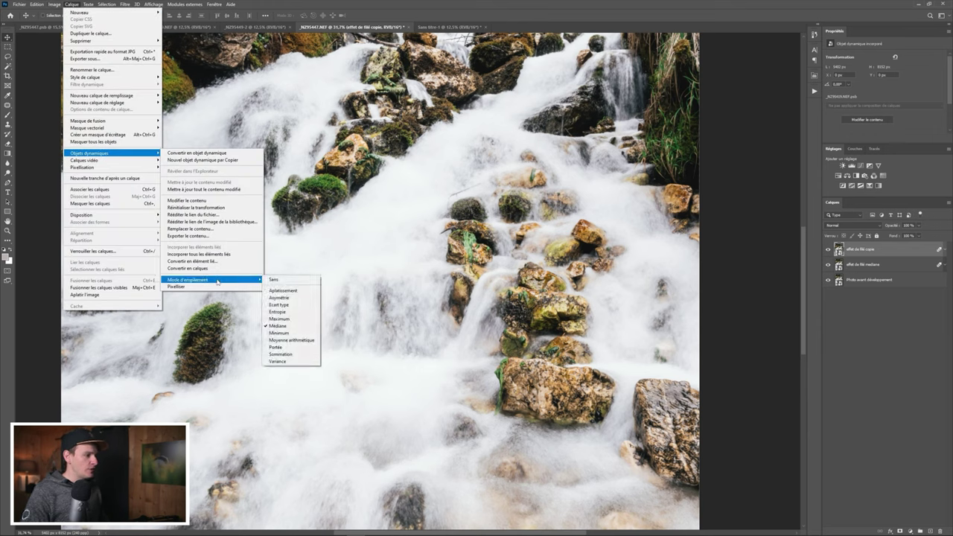
left_click(299, 341)
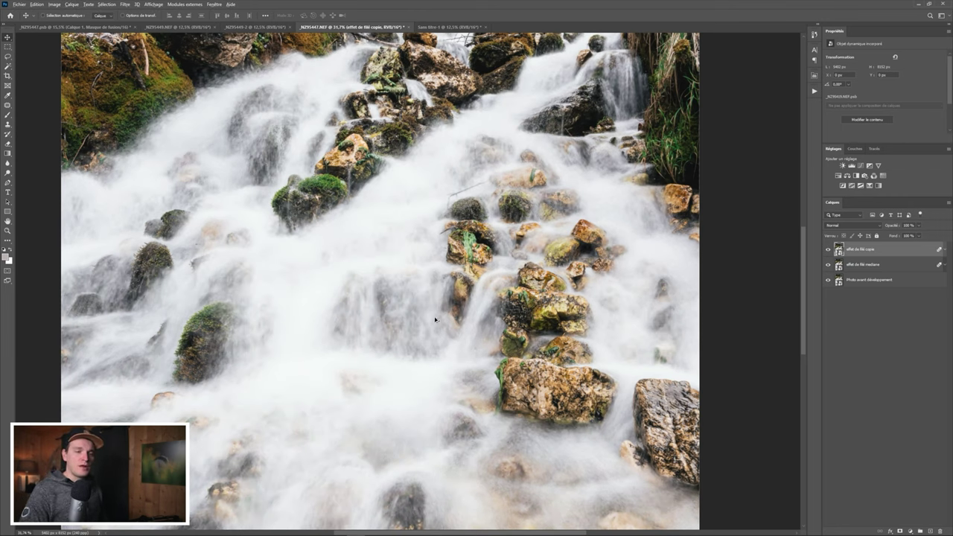
- Rename the "effet de filé copie" layer "effet de filé arithmétique"
scroll(430, 328, "up", 3)
double_click(862, 250)
key("Right")
key("BackSpace")
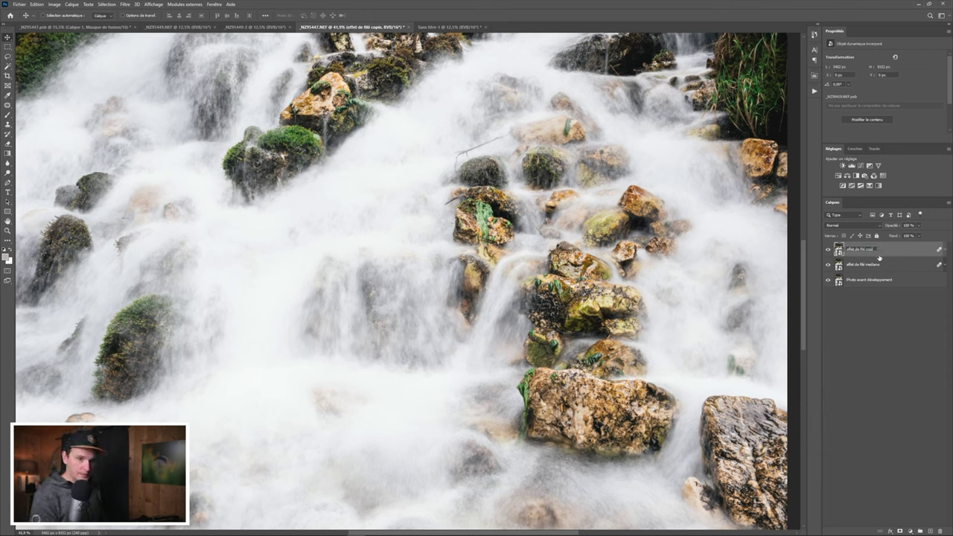
type("arithmé")
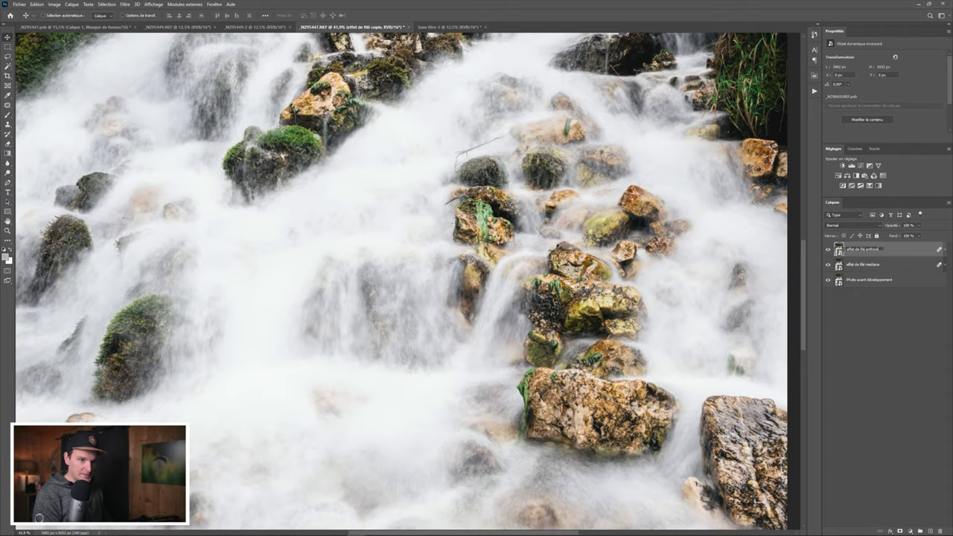
- Compare the arithmetic mean and median renderings of the water around the central rocks by toggling the "effet de filé arithmétique" layer
scroll(410, 360, "up", 5)
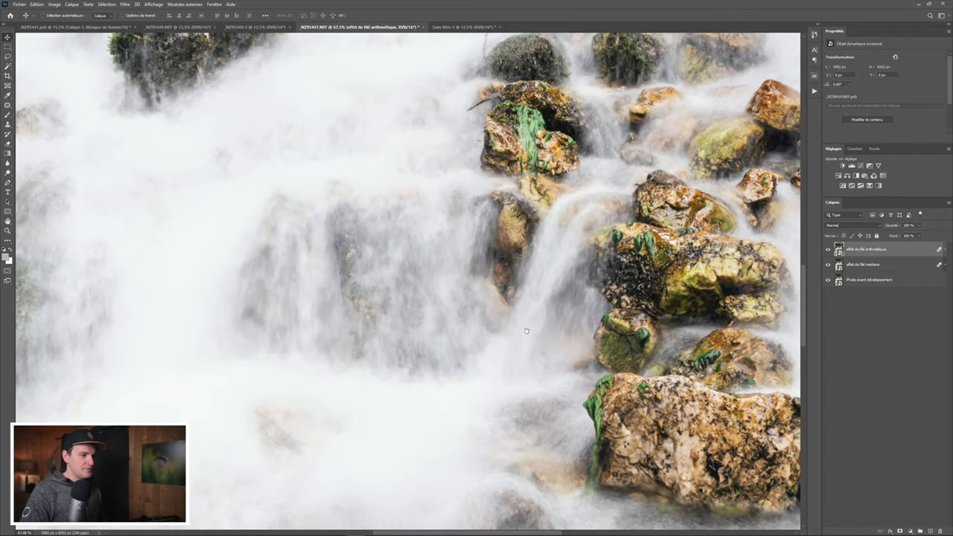
left_click_drag(529, 329, 476, 355)
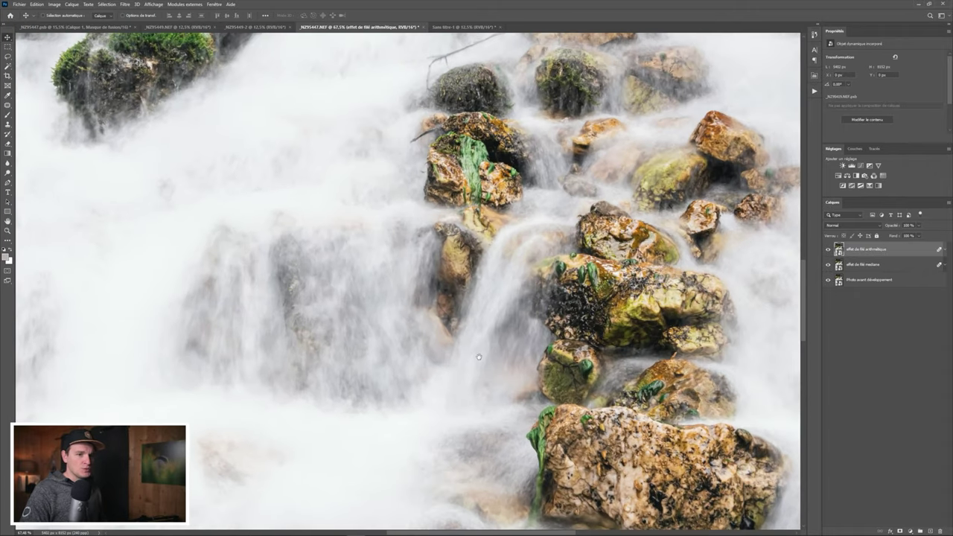
left_click(827, 250)
left_click(827, 251)
left_click(827, 251)
left_click(827, 250)
left_click_drag(654, 281, 476, 315)
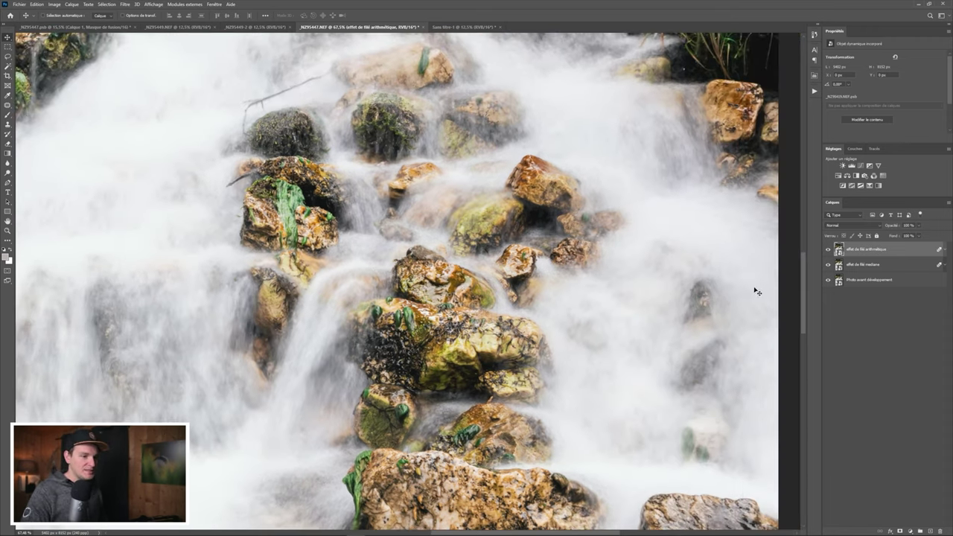
left_click(827, 250)
left_click(827, 250)
left_click(827, 250)
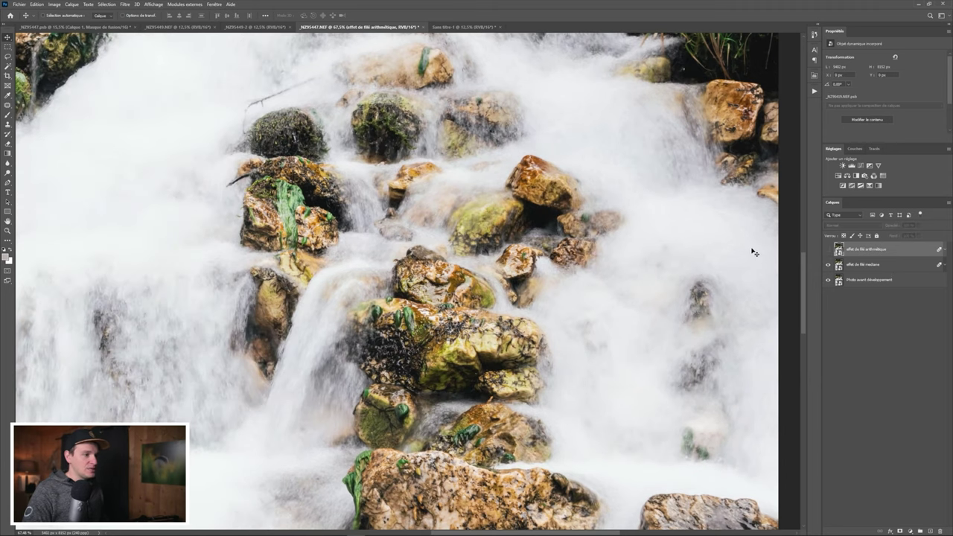
left_click(827, 251)
- Compare the arithmetic mean and median results on the upper-right waterfall beside the hanging grass
left_click_drag(670, 232, 613, 441)
scroll(501, 229, "up", 2)
left_click(827, 250)
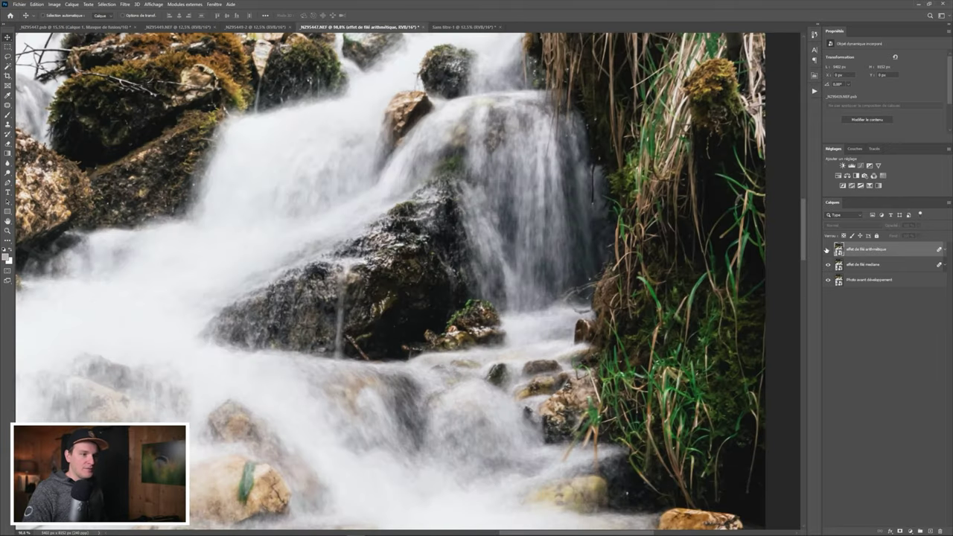
left_click(827, 250)
left_click(827, 251)
left_click(827, 250)
scroll(235, 212, "up", 2)
scroll(235, 212, "up", 2)
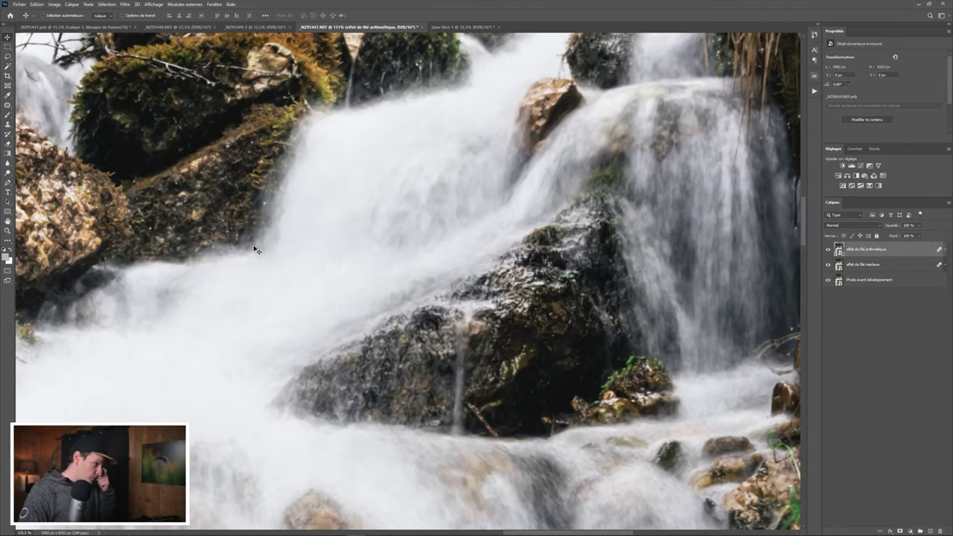
- Toggle the "effet de filé arithmétique" layer to compare both stack modes on the small cascades at the top of the photo
scroll(275, 233, "up", 5)
left_click(827, 250)
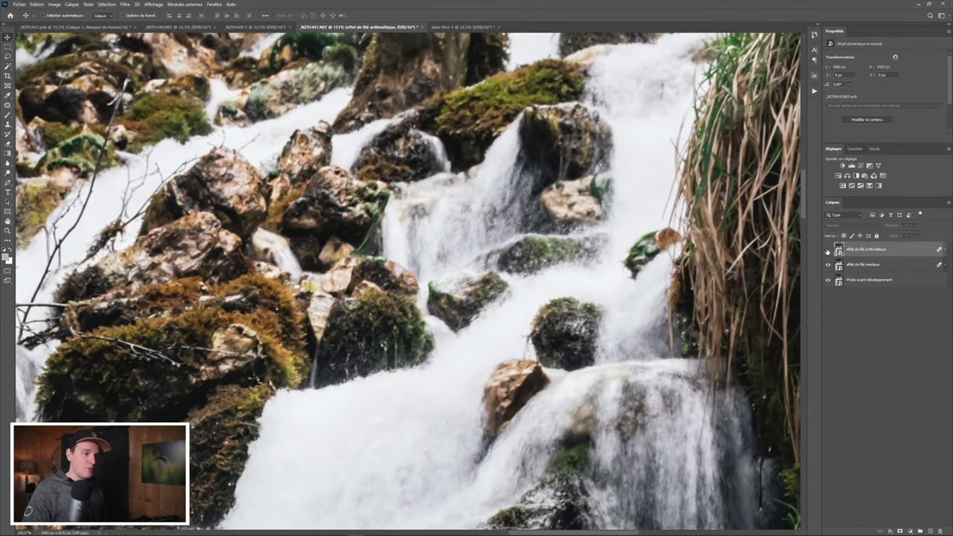
left_click(827, 250)
left_click(827, 250)
left_click(827, 250)
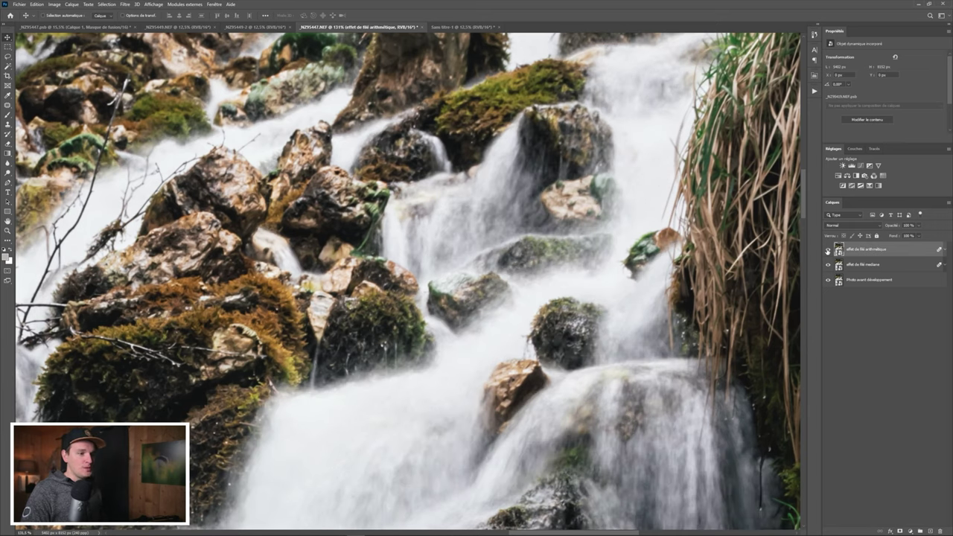
left_click(827, 250)
left_click(827, 250)
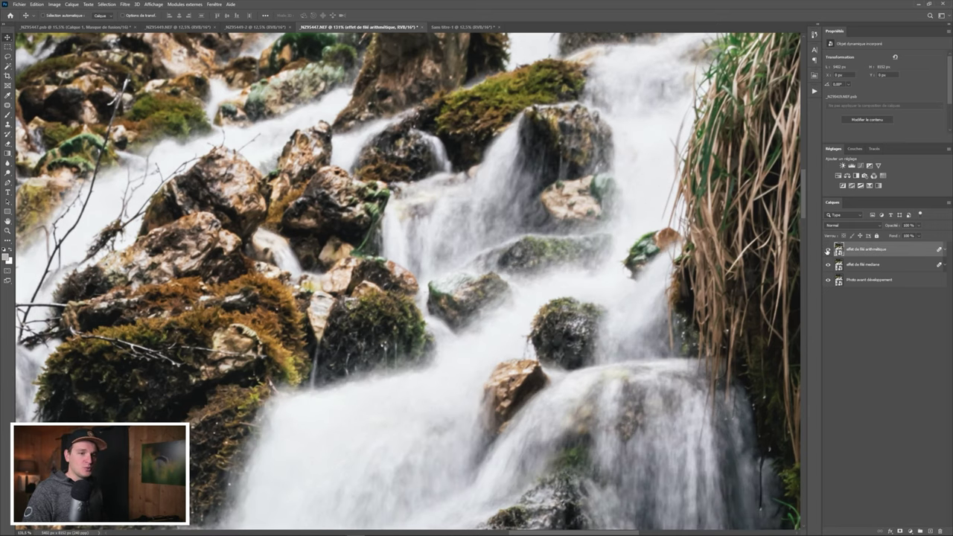
- Inspect the upper-left rocks and compare both stack modes on the large left cascade by toggling the "effet de filé arithmétique" layer
left_click_drag(446, 209, 665, 306)
left_click_drag(188, 370, 429, 262)
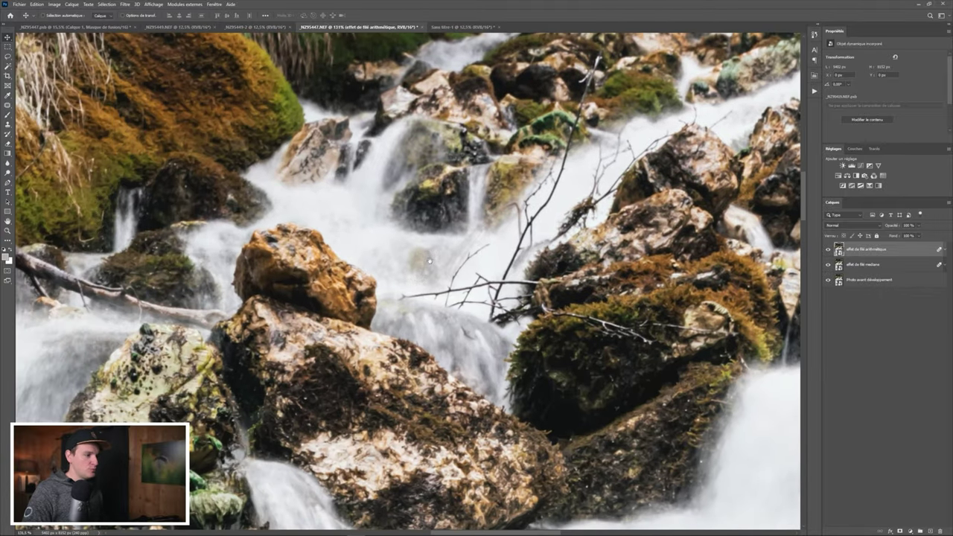
left_click(826, 250)
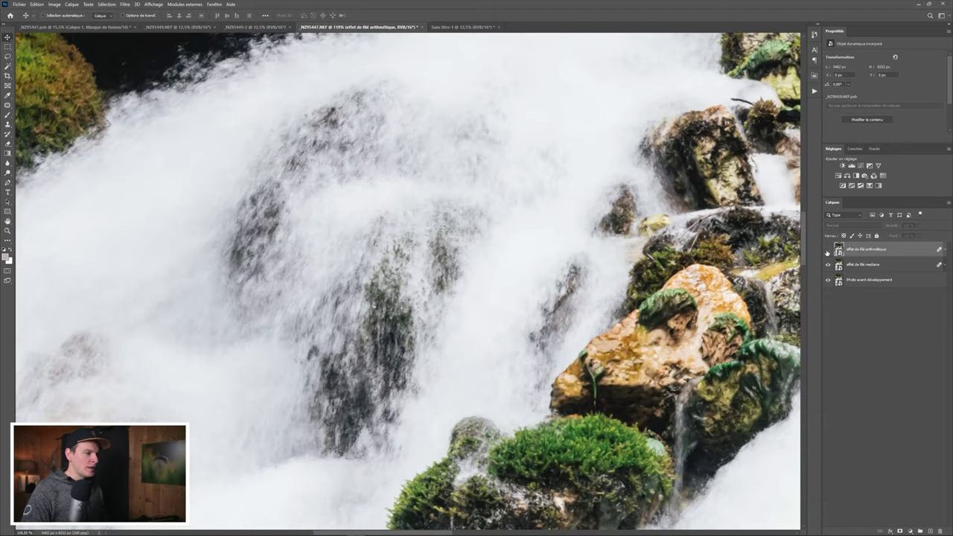
left_click(827, 250)
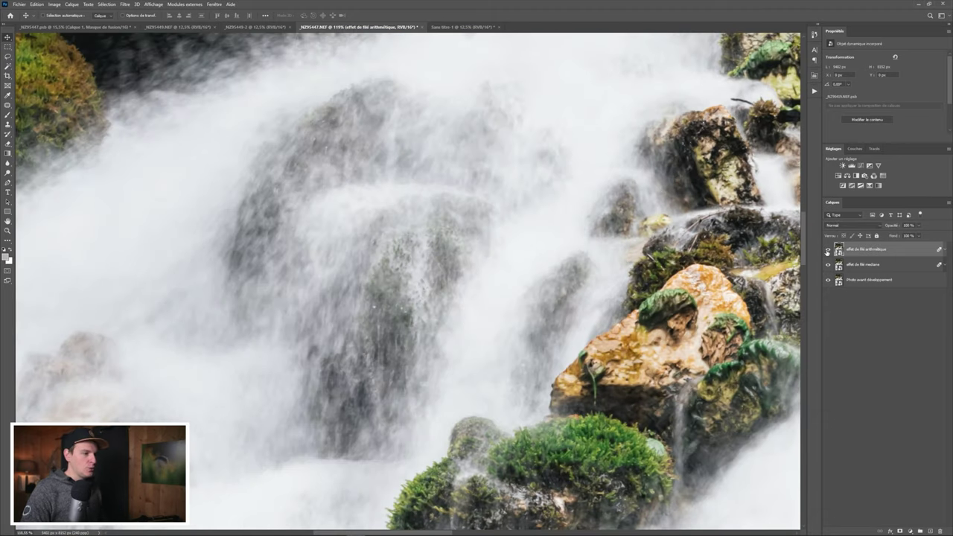
left_click(827, 250)
left_click(827, 251)
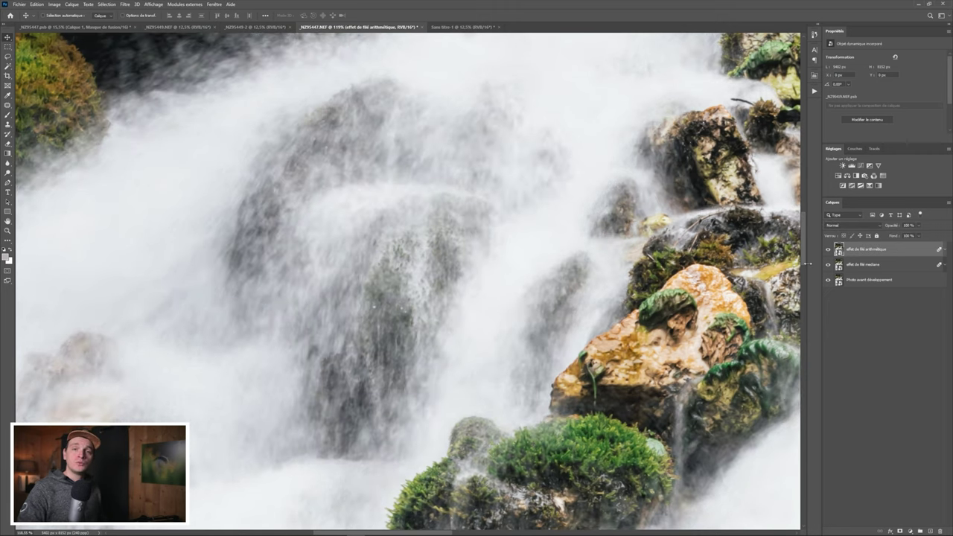
- Toggle the "effet de filé arithmétique" layer to compare both stack modes on the large cascade left of the orange rock
left_click(828, 251)
left_click(827, 251)
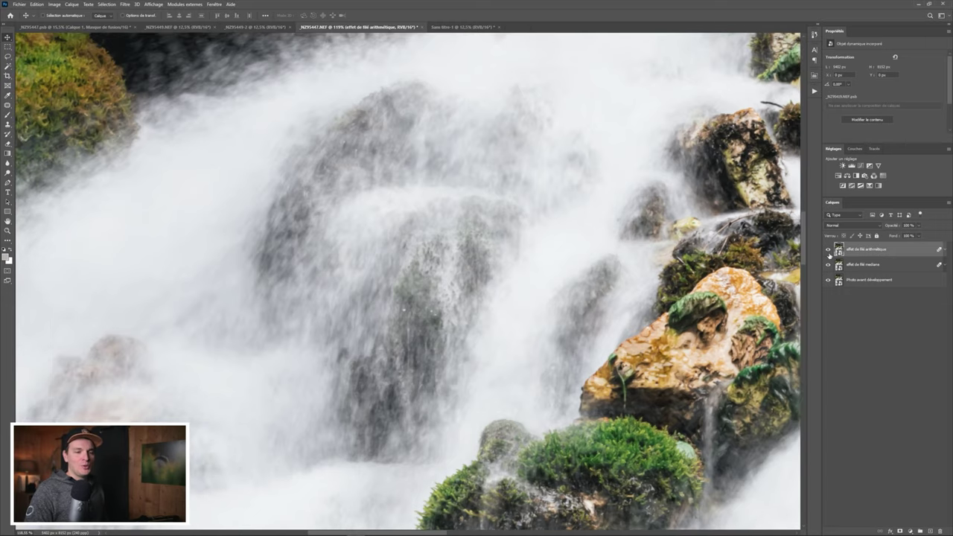
left_click(827, 250)
left_click(828, 250)
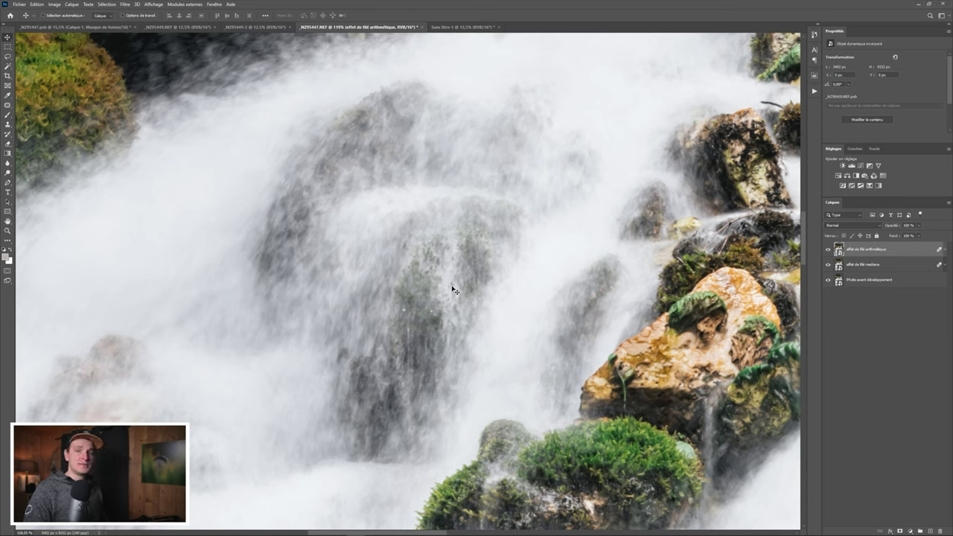
scroll(463, 257, "down", 4)
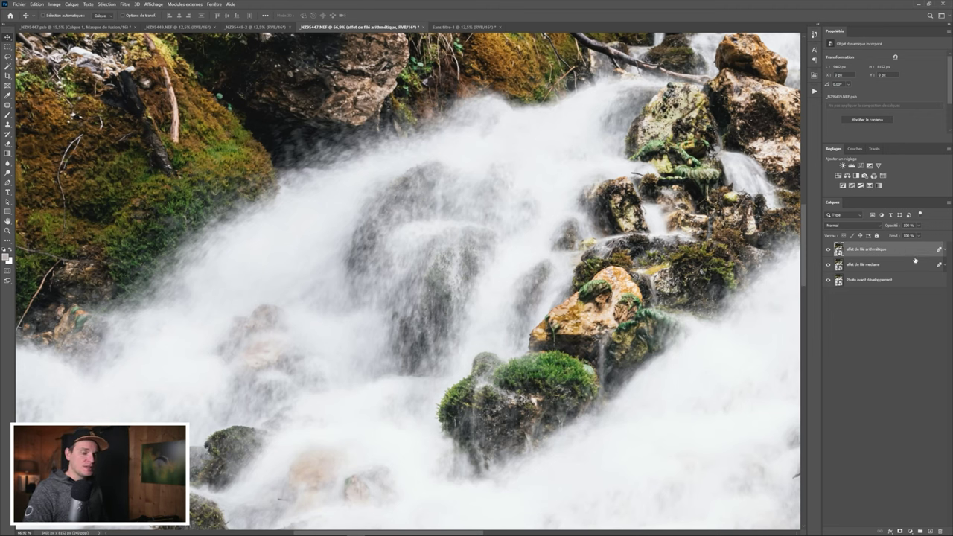
- Open the Camera Raw filter on the "effet de filé arithmétique" layer and create a colour range mask sampled from the white water
left_click(124, 5)
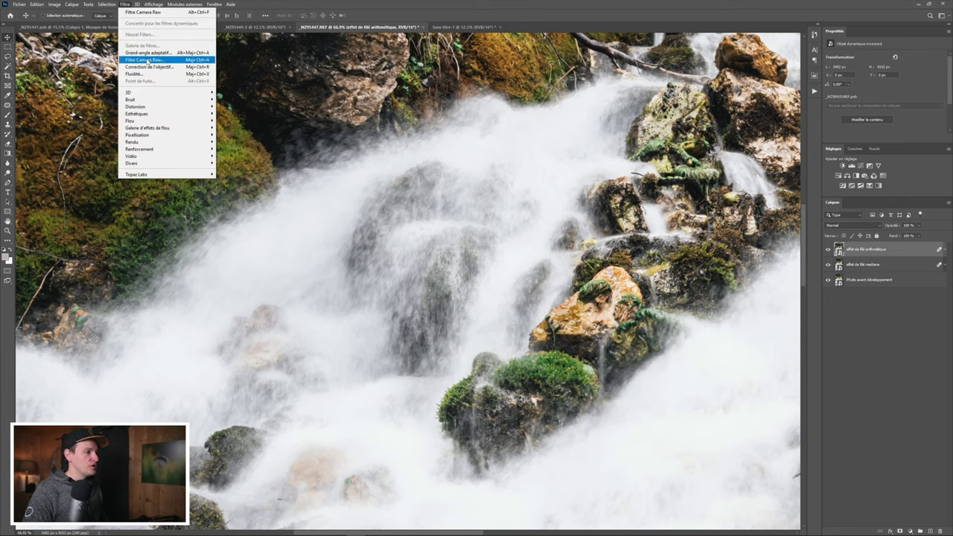
left_click(149, 60)
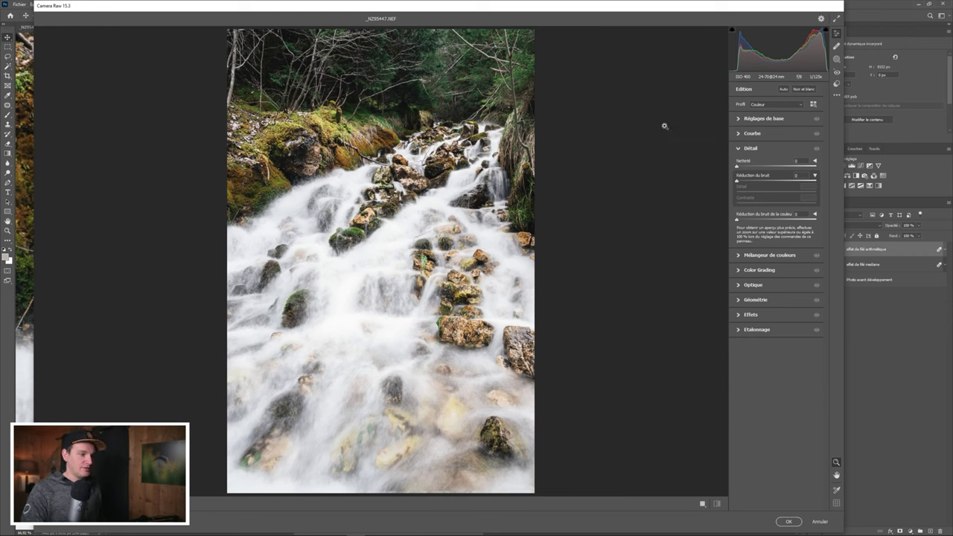
left_click(836, 61)
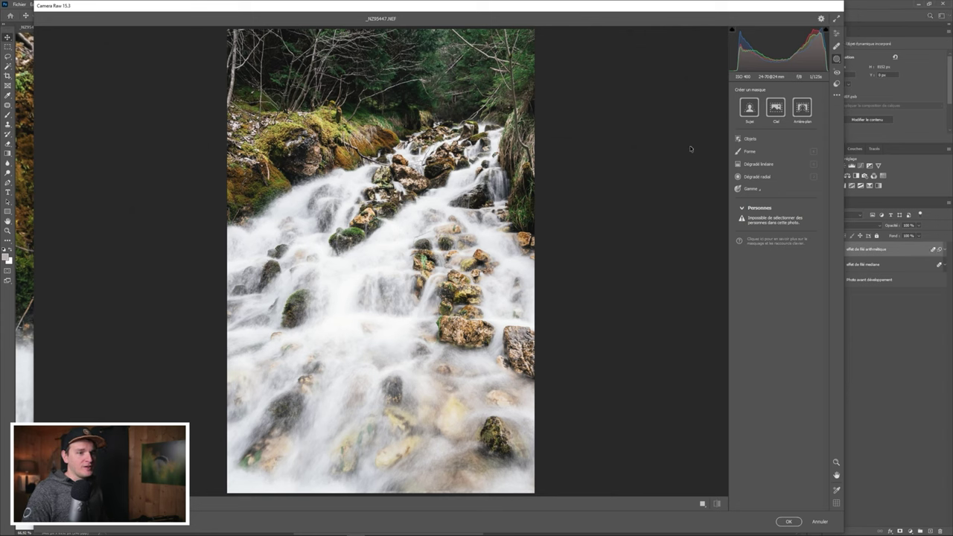
left_click(760, 190)
left_click(794, 196)
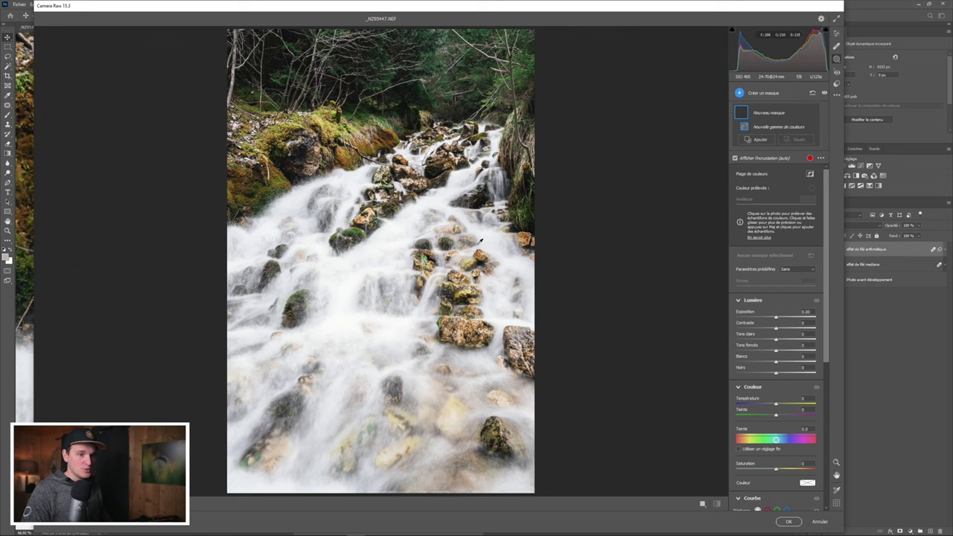
left_click(388, 349)
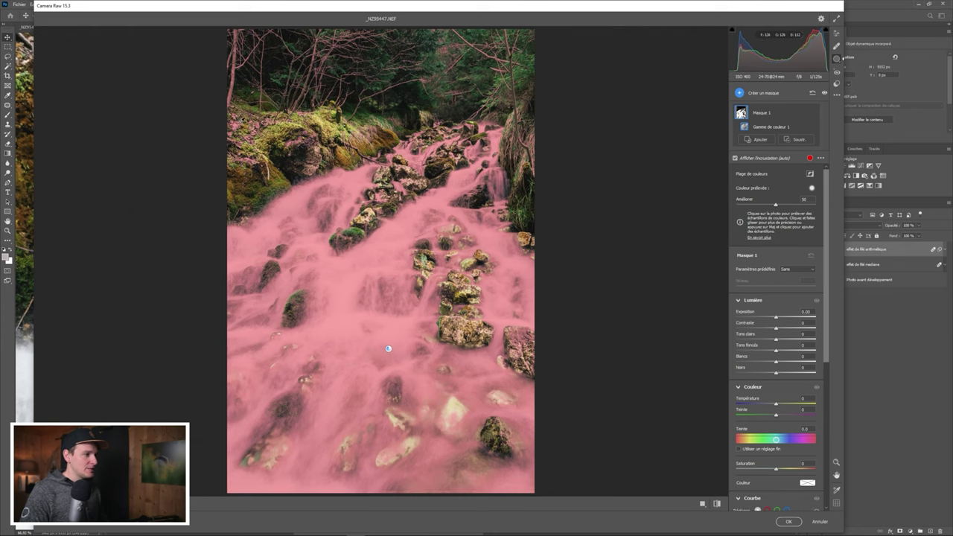
- Subtract the trees and upper banks from Masque 1 with a size 8 brush and hide the mask overlay
left_click(799, 140)
left_click(826, 194)
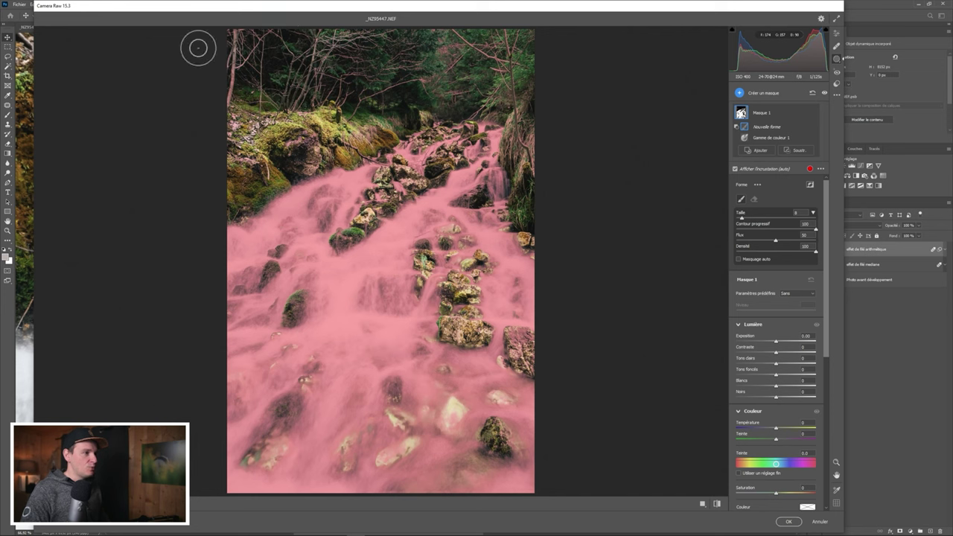
mouse_move(247, 110)
left_mouse_down()
mouse_move(471, 33)
mouse_move(523, 34)
mouse_move(533, 170)
left_mouse_up()
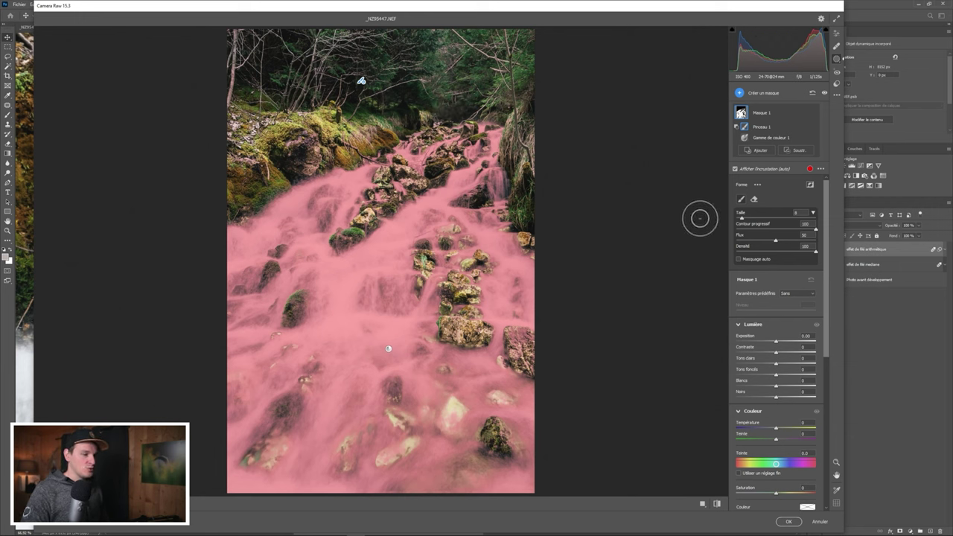
left_click(734, 170)
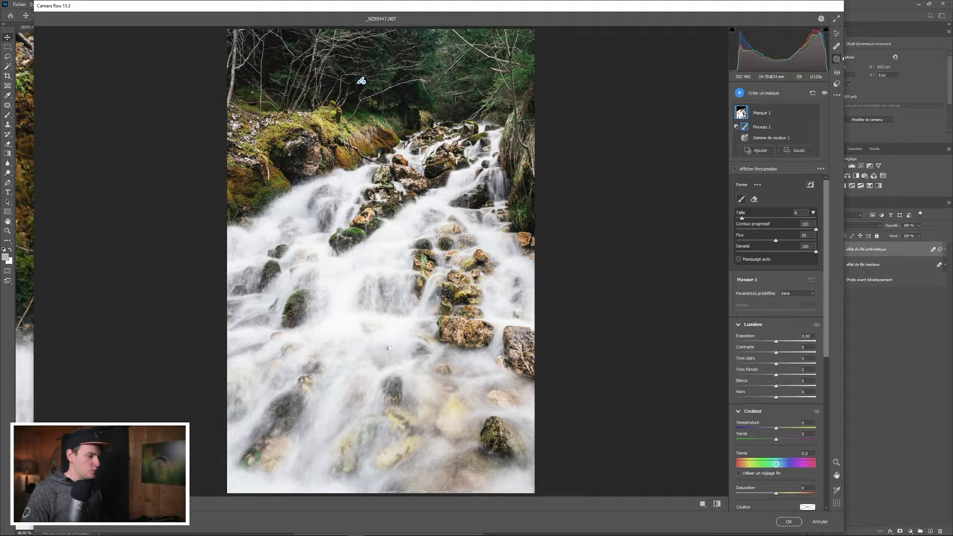
- Set the water mask's Textures to -100, judging the effect on the upper-right waterfall beside the hanging grass
left_click(99, 504)
key("space")
left_click_drag(617, 164, 337, 449)
left_click_drag(503, 171, 191, 339)
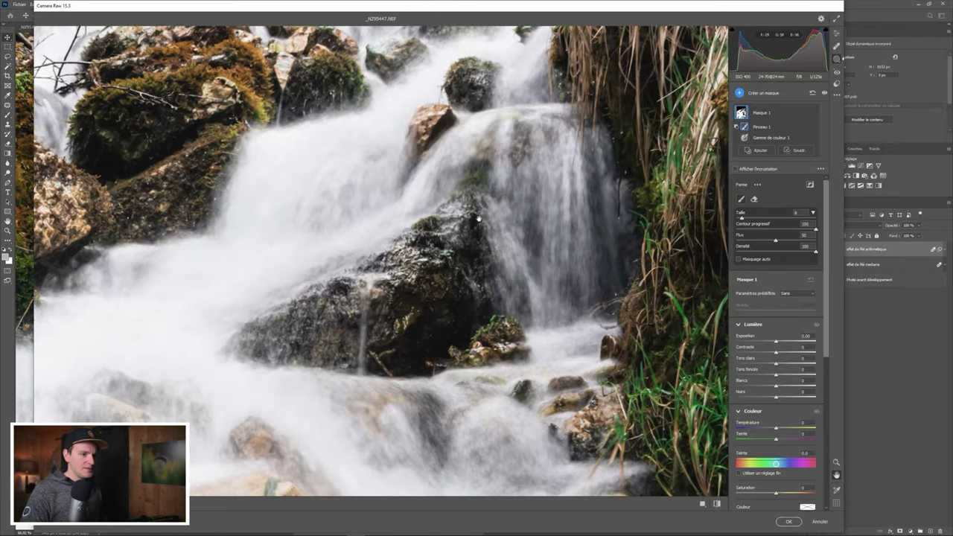
key("space")
mouse_move(550, 254)
left_mouse_down()
mouse_move(489, 245)
mouse_move(511, 217)
mouse_move(492, 214)
left_mouse_up()
key("space")
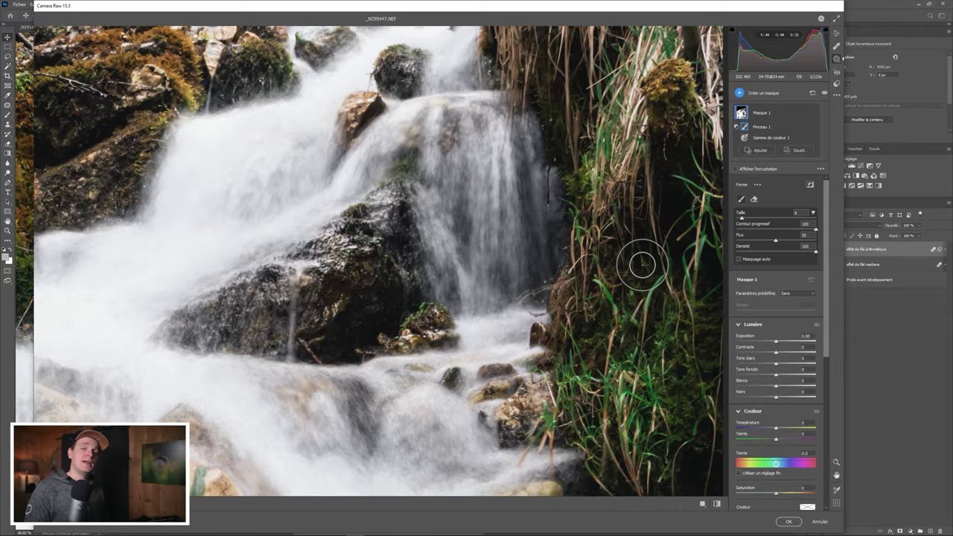
scroll(780, 264, "down", 3)
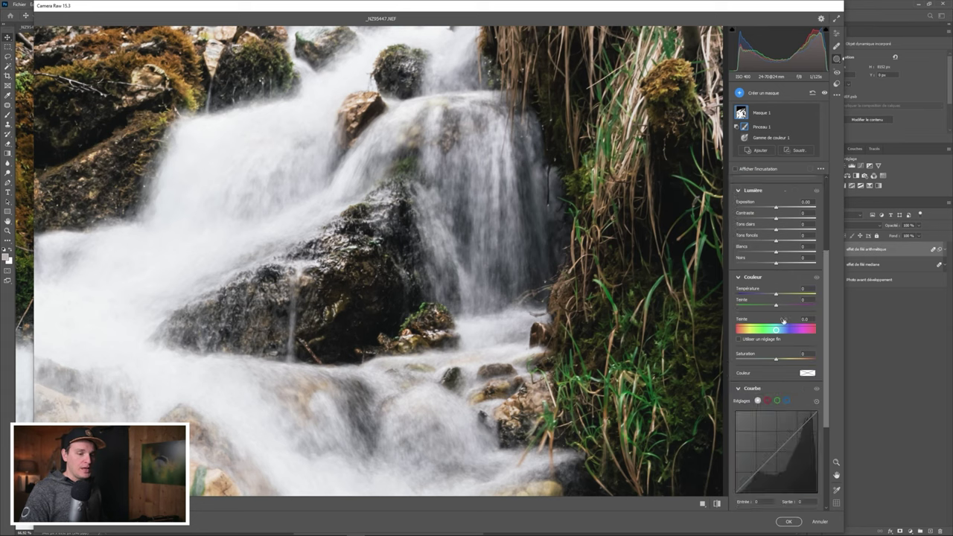
scroll(775, 328, "down", 3)
scroll(773, 324, "down", 1)
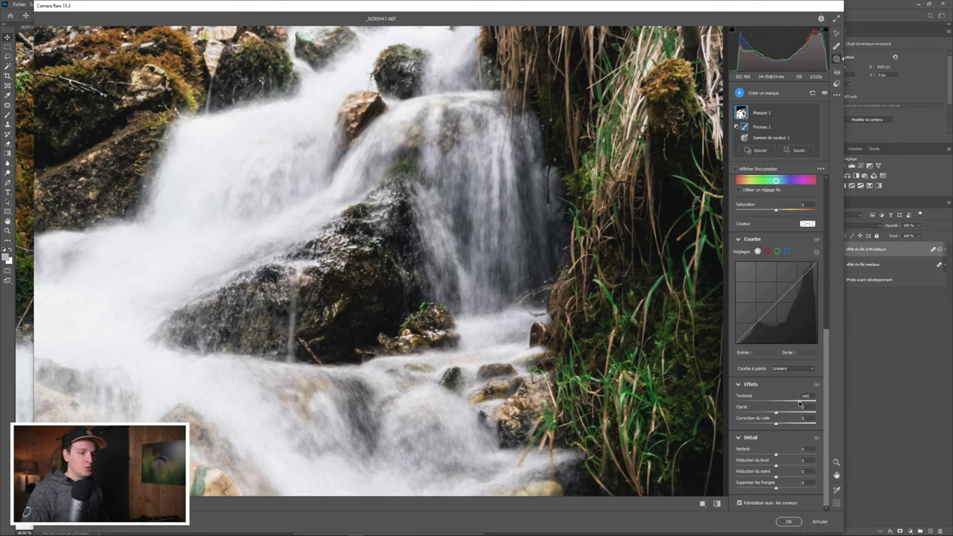
left_click_drag(783, 406, 733, 408)
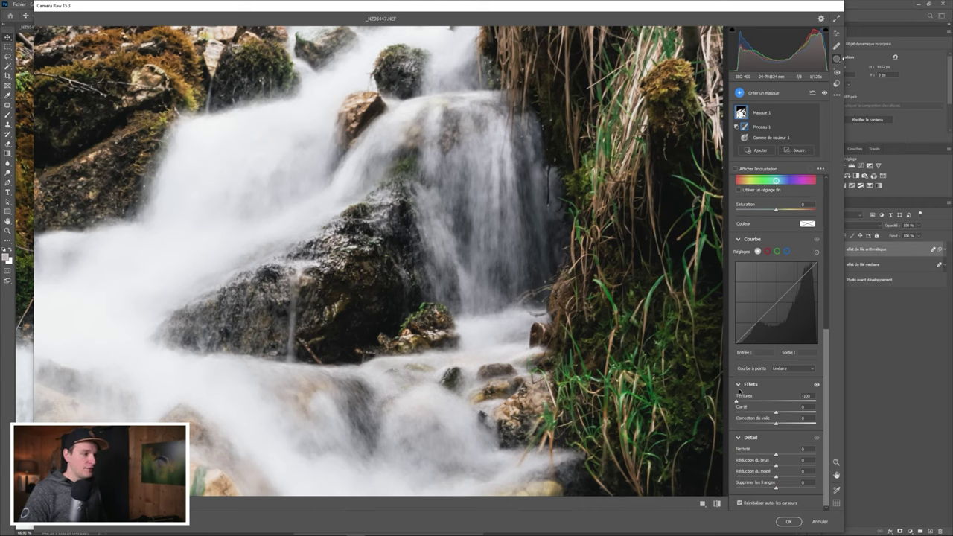
- Inspect the smoothed water around the central and lower rocks, comparing a weaker Textures value of -64 against -100
left_click_drag(341, 262, 395, 251)
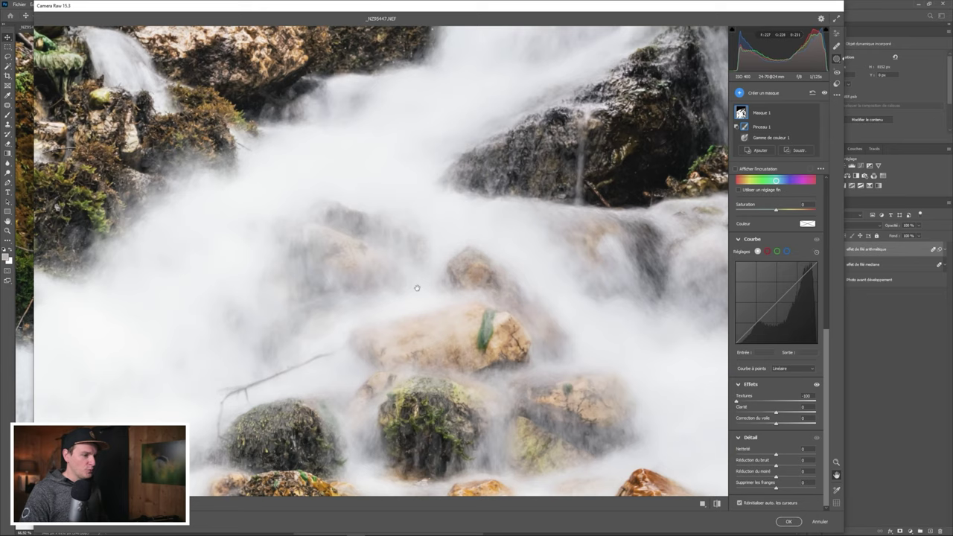
left_click_drag(418, 288, 420, 274)
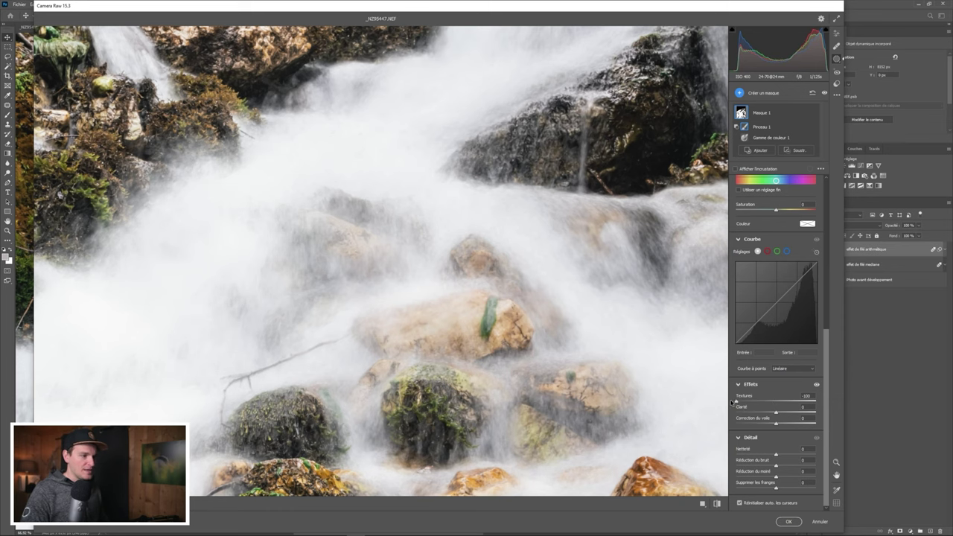
left_click_drag(476, 319, 452, 222)
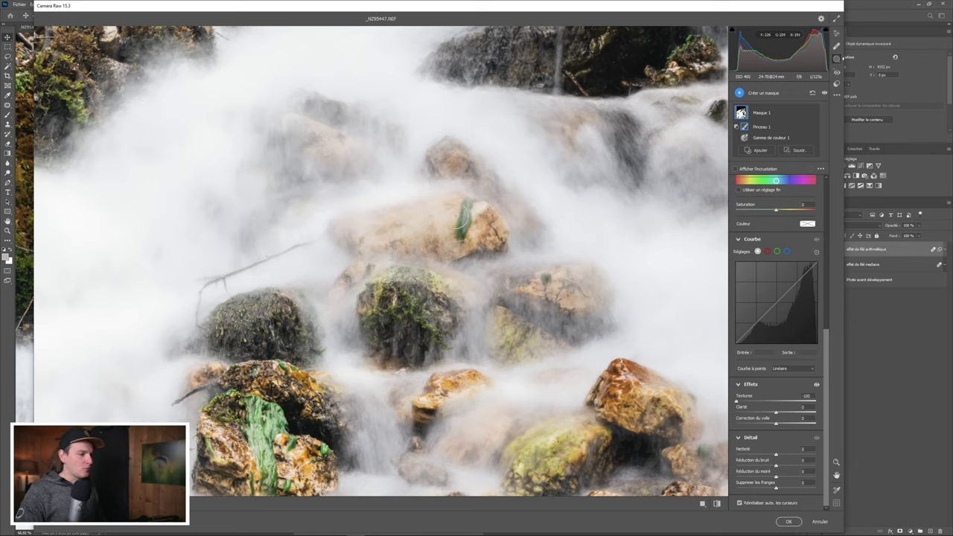
left_click_drag(264, 359, 360, 210)
scroll(360, 211, "down", 10)
scroll(361, 211, "left", 2)
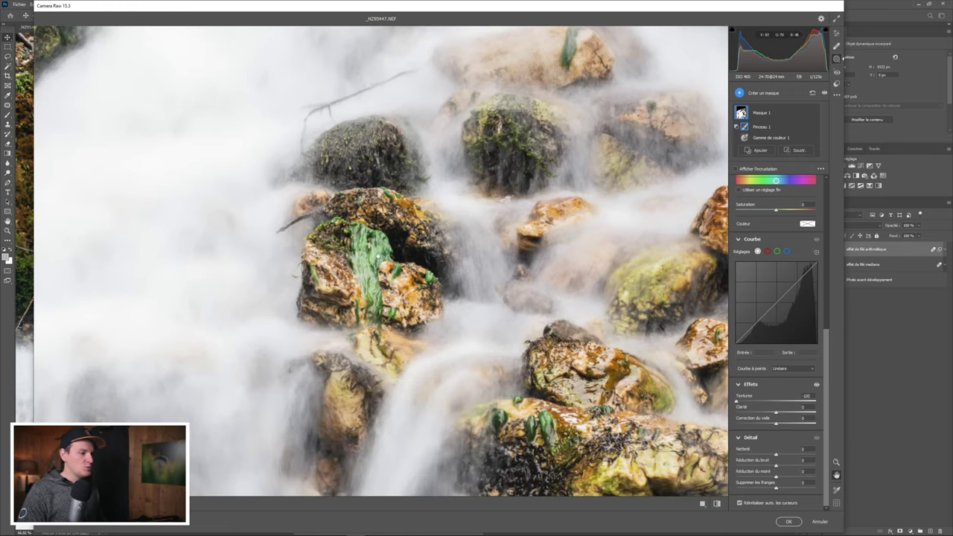
scroll(415, 153, "left", 4)
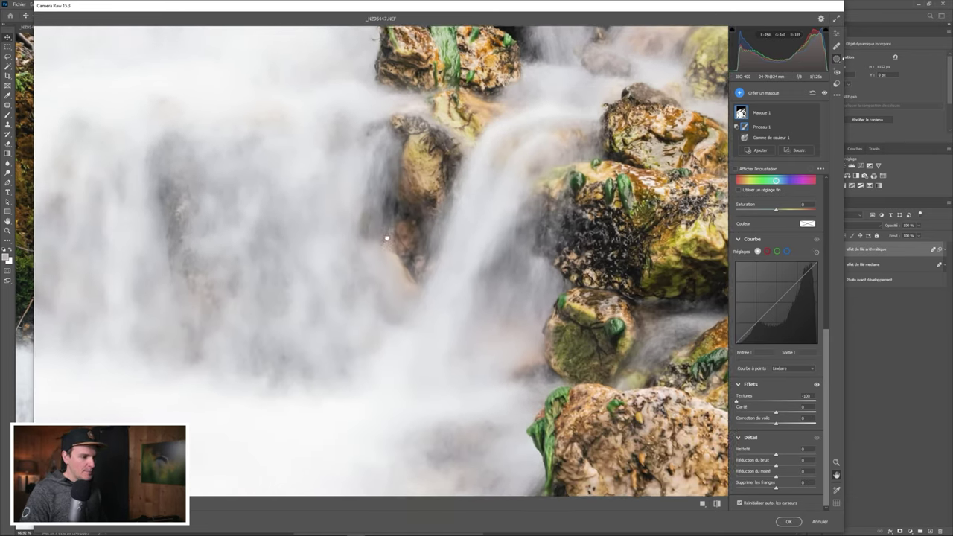
left_click_drag(737, 400, 761, 410)
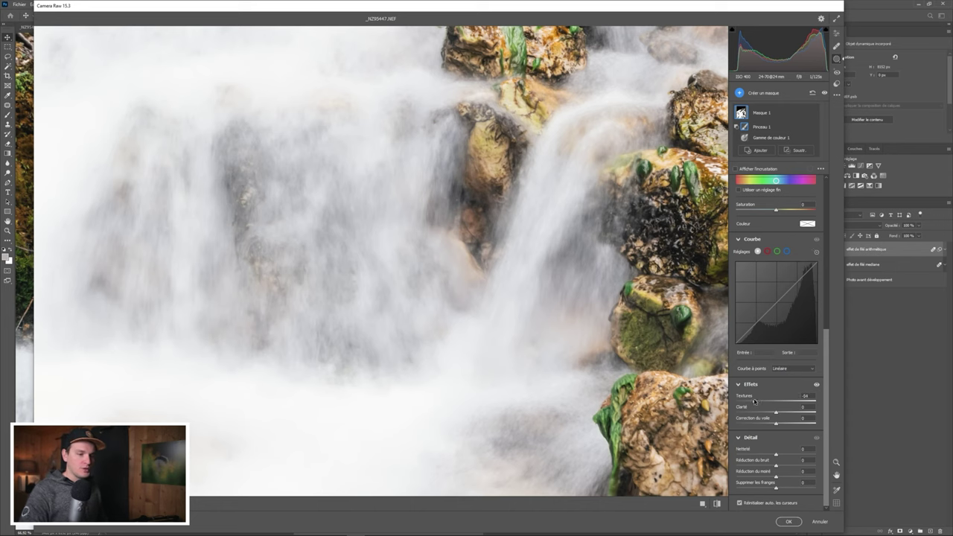
left_click_drag(738, 402, 724, 405)
left_click_drag(607, 222, 530, 345)
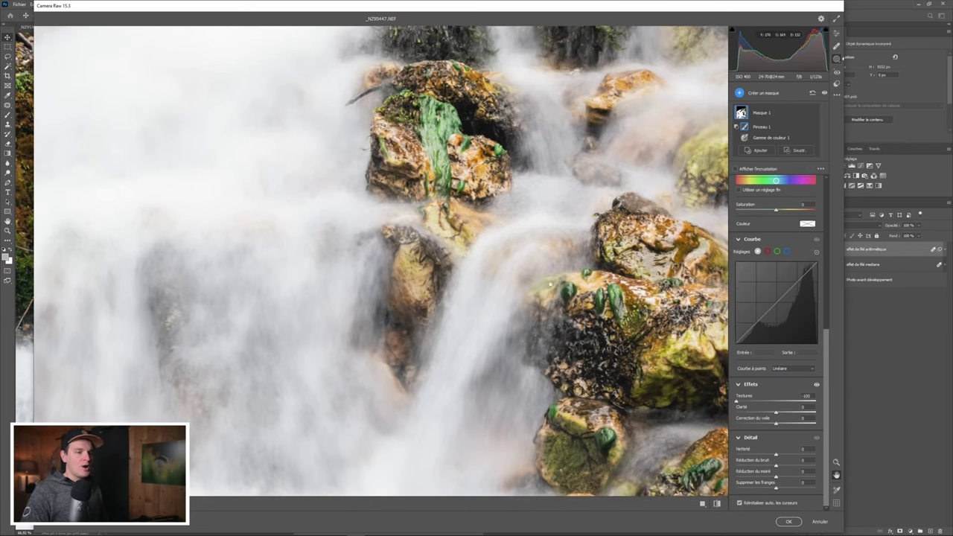
- Try strongly negative Clarté values on the water mask and settle on -10
left_click_drag(769, 413, 764, 414)
double_click(754, 416)
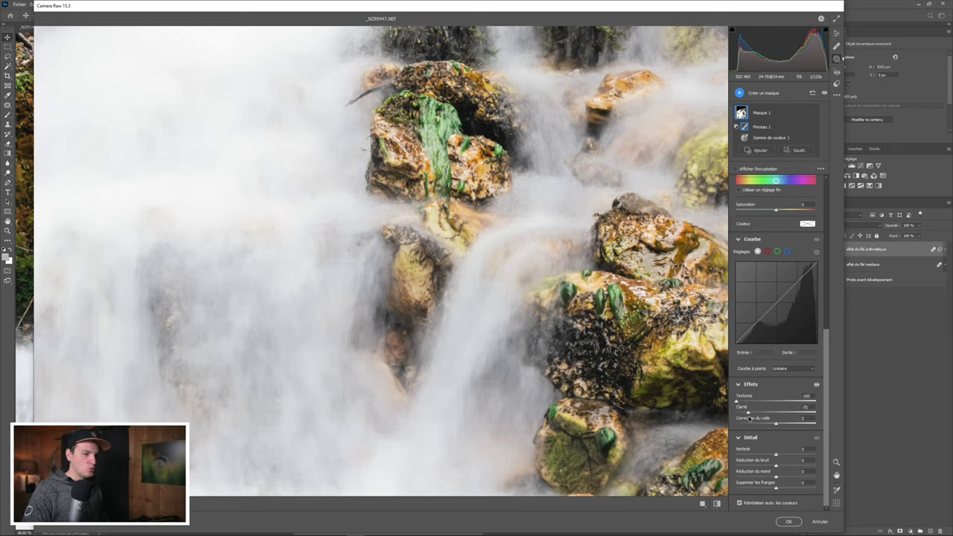
left_click_drag(776, 418, 773, 418)
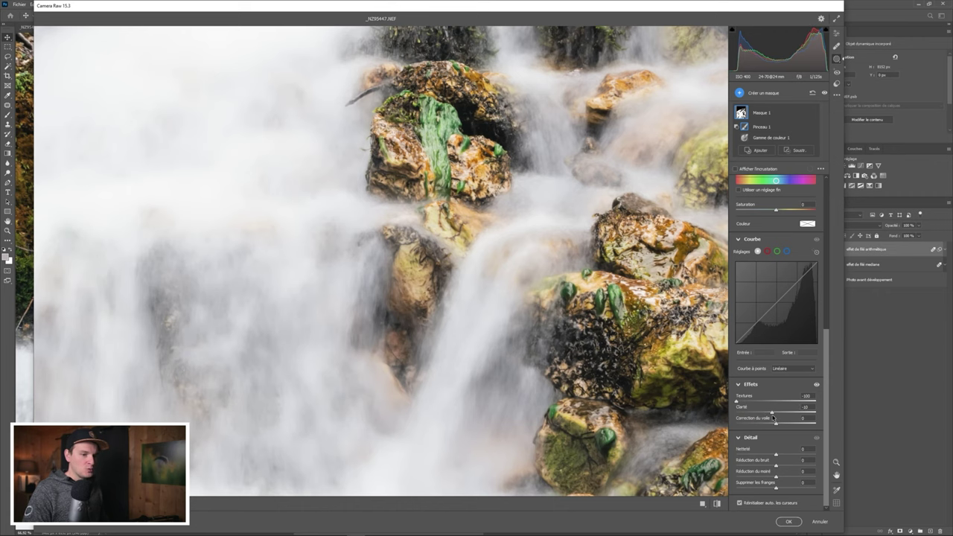
left_click_drag(497, 298, 443, 320)
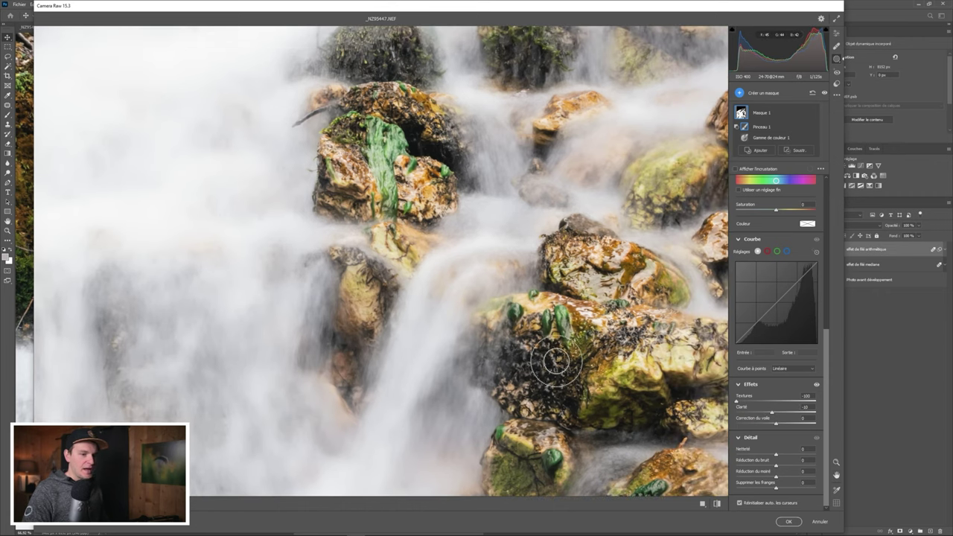
- Toggle the mask's Effets adjustments repeatedly to compare the water around the central rocks with and without them
left_click_drag(485, 181, 376, 305)
left_click(816, 384)
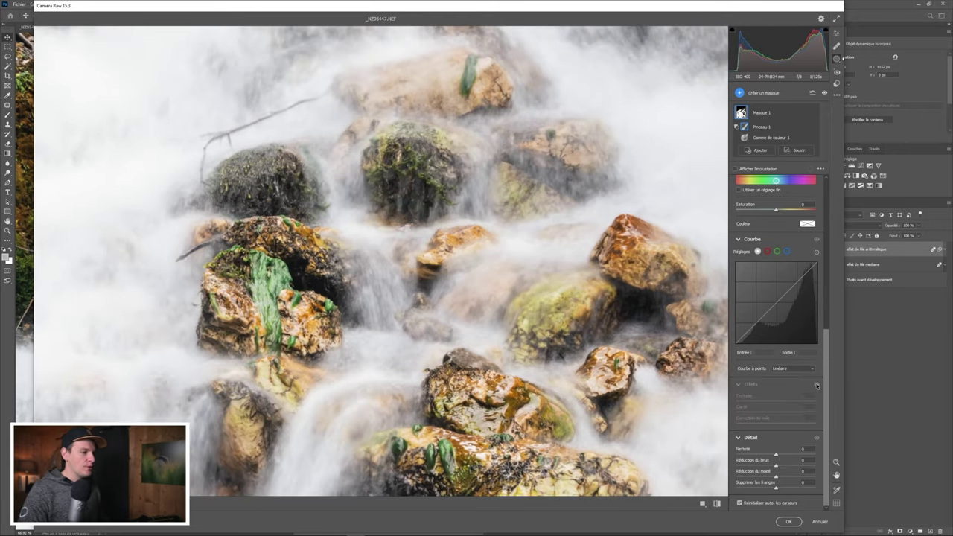
left_click(817, 385)
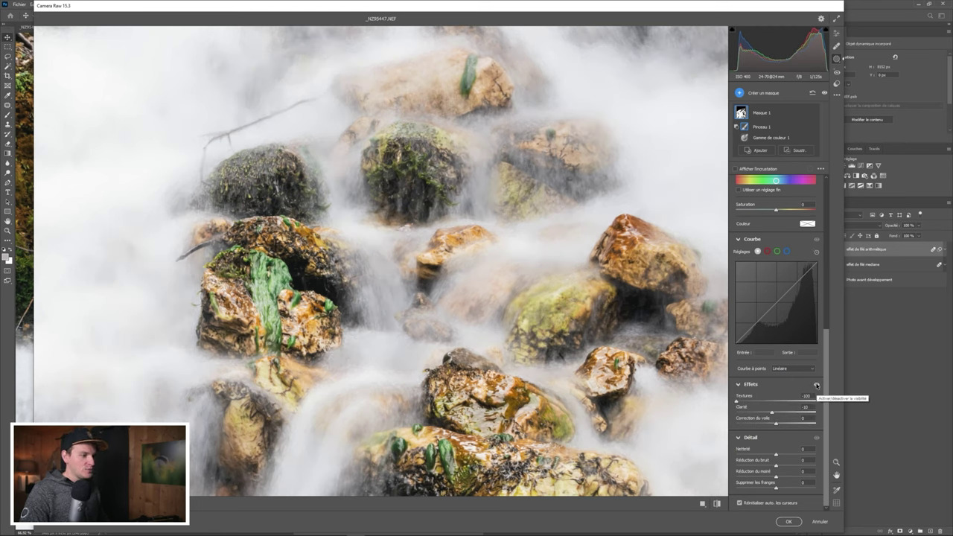
left_click(816, 385)
left_click(816, 385)
left_click(816, 385)
left_click(816, 385)
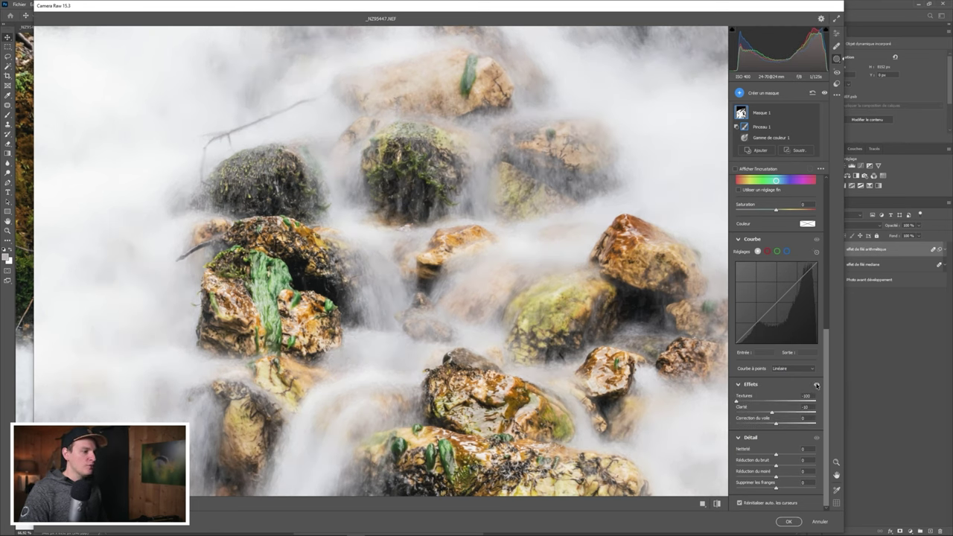
left_click(816, 385)
left_click(817, 385)
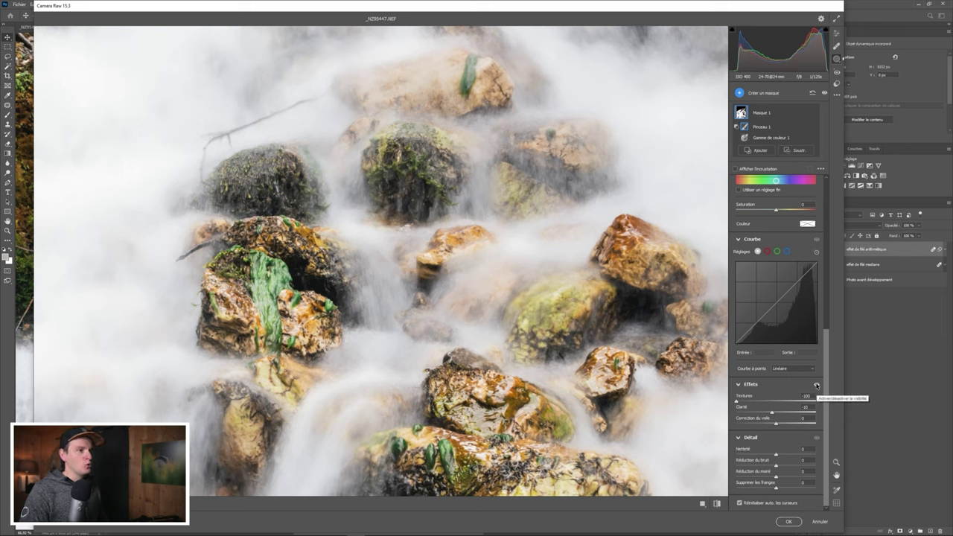
left_click(817, 385)
left_click(816, 385)
left_click(817, 385)
left_click(816, 385)
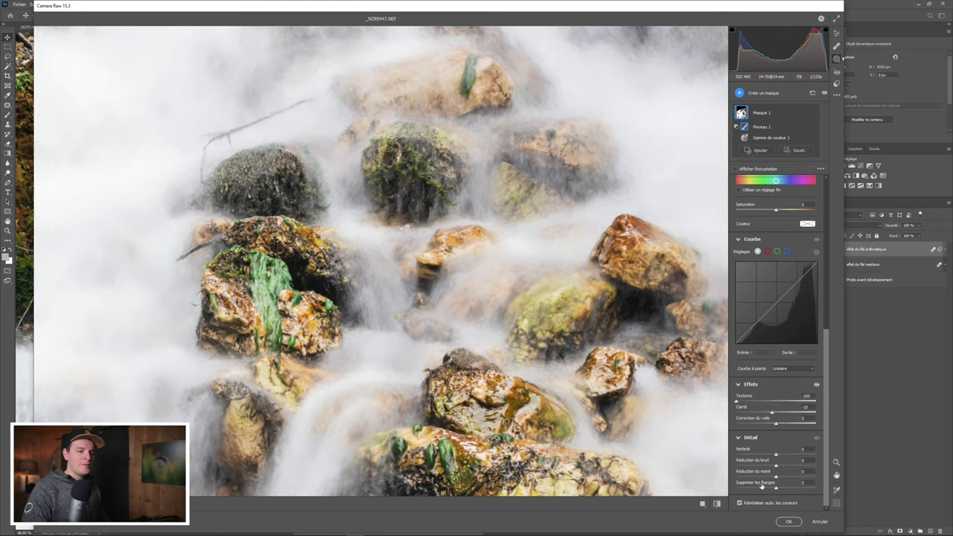
- Apply the Camera Raw adjustments as a smart filter on the "effet de filé arithmétique" layer
left_click(790, 522)
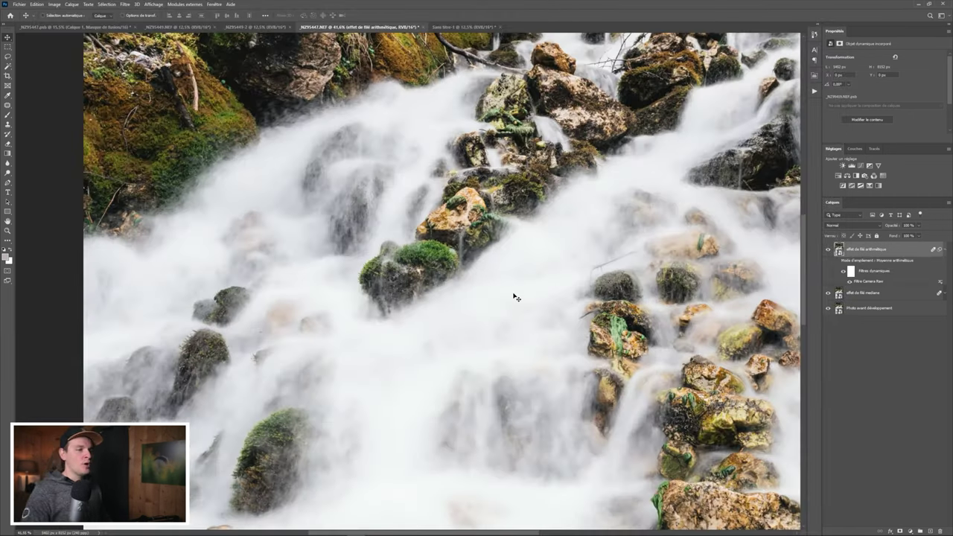
scroll(511, 296, "down", 5)
left_click_drag(504, 298, 424, 174)
scroll(423, 262, "down", 4)
left_click_drag(421, 270, 418, 305)
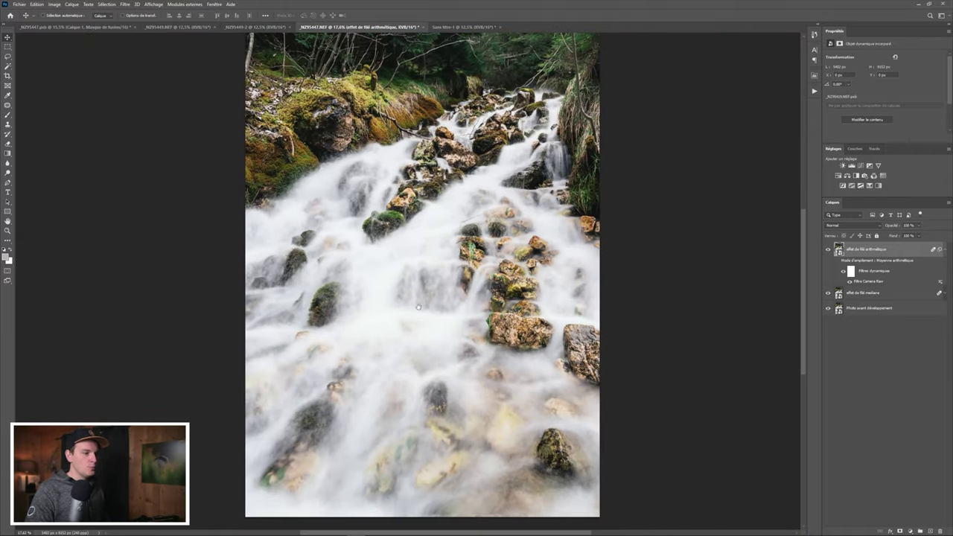
- Isolate the "Photo avant développement" layer to compare the original with the long-exposure result across the waterfall, restoring all layers
scroll(417, 303, "up", 3)
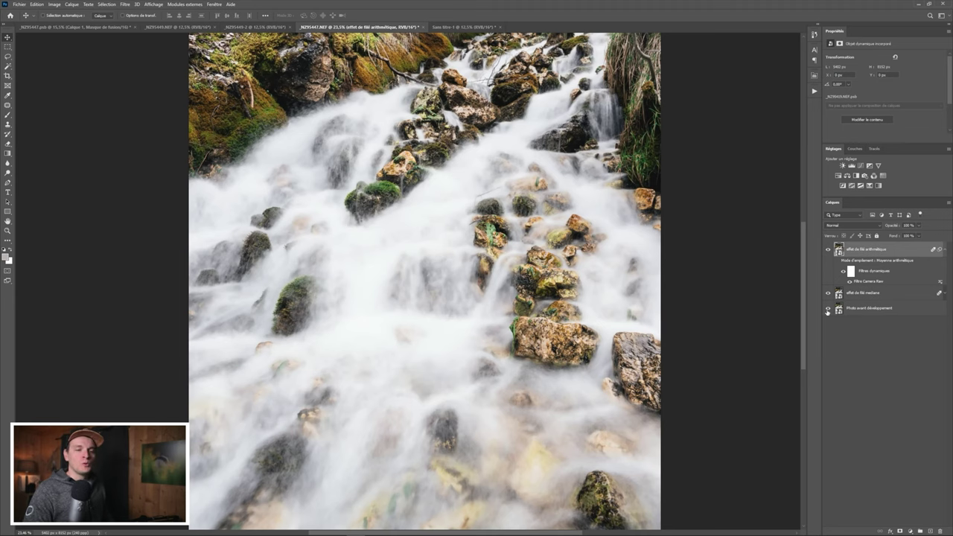
left_click(827, 311, "alt")
mouse_move(517, 359)
left_mouse_down()
mouse_move(514, 286)
mouse_move(506, 323)
mouse_move(531, 336)
mouse_move(519, 354)
left_mouse_up()
left_click(827, 308, "alt")
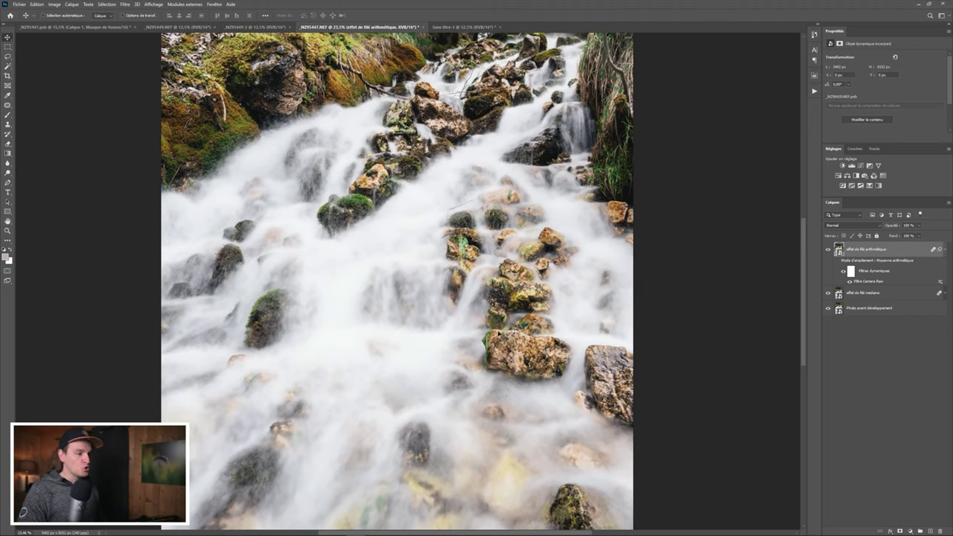
- Compare the original and long-exposure result close up on the central rocks by repeatedly isolating the "Photo avant développement" layer
scroll(500, 334, "up", 11)
left_click_drag(507, 221, 414, 358)
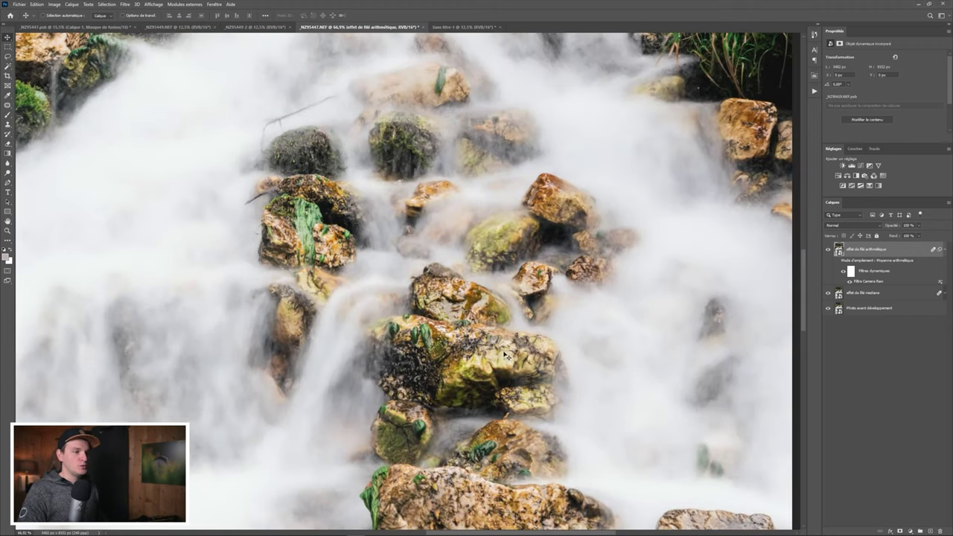
left_click(828, 307, "alt")
left_click(828, 308, "alt")
left_click(828, 308, "alt")
left_click(829, 310, "alt")
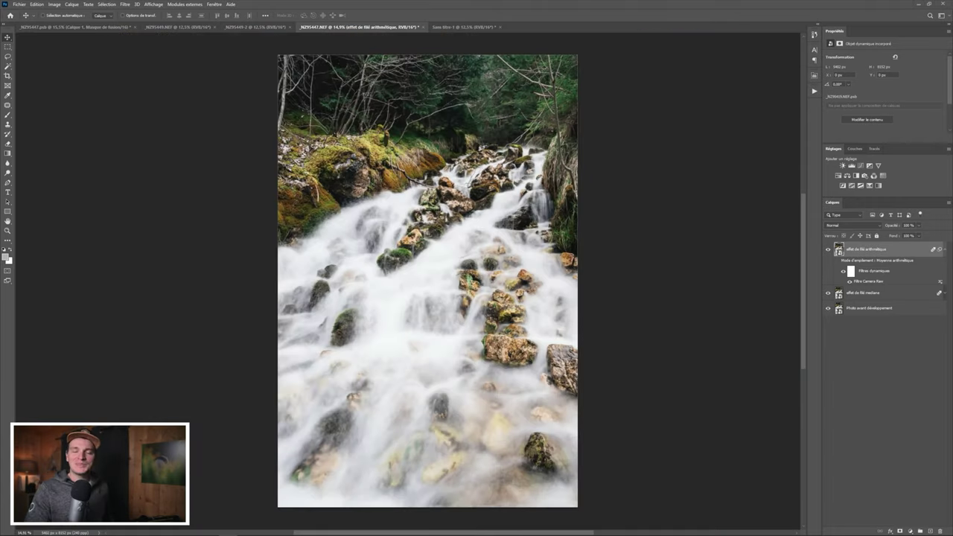